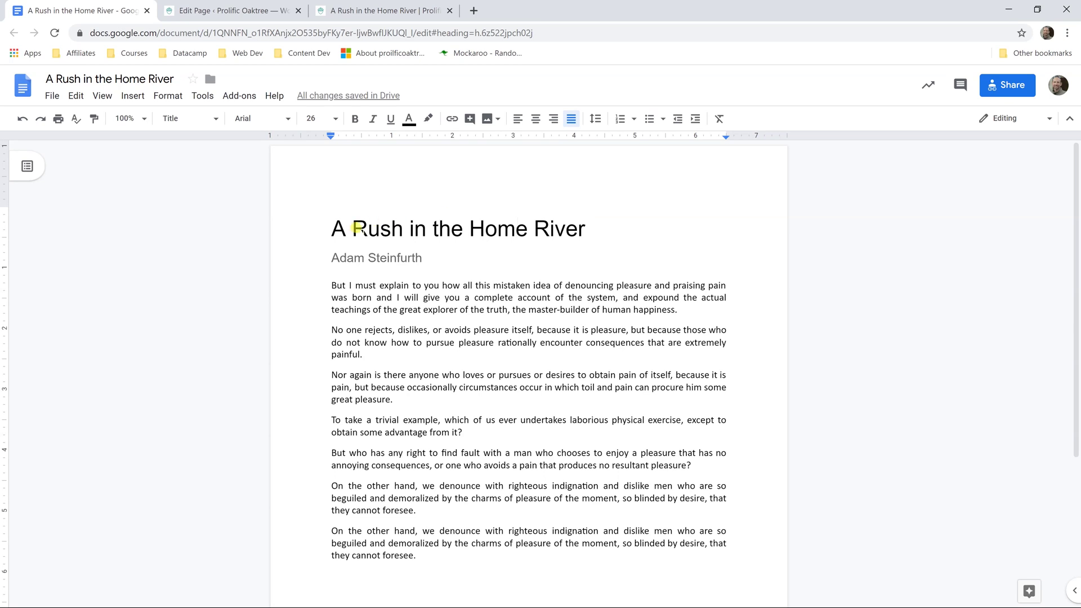
- Open the Publish to the web settings for the essay from the File menu
{"action": "left_click_drag", "start_coordinate": [353, 228], "coordinate": [402, 269]}
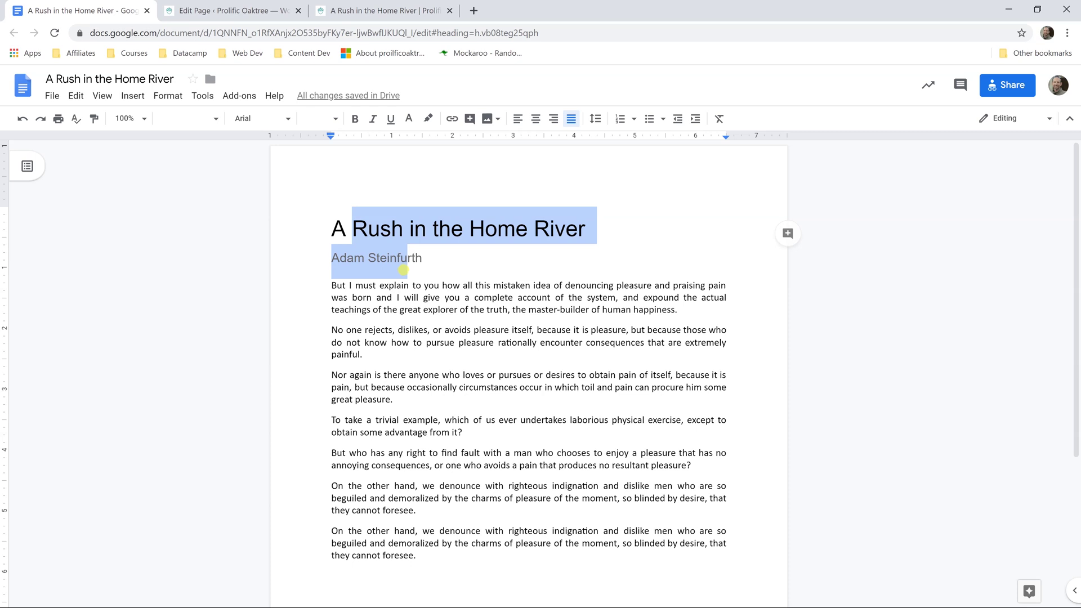
{"action": "left_click", "coordinate": [353, 230]}
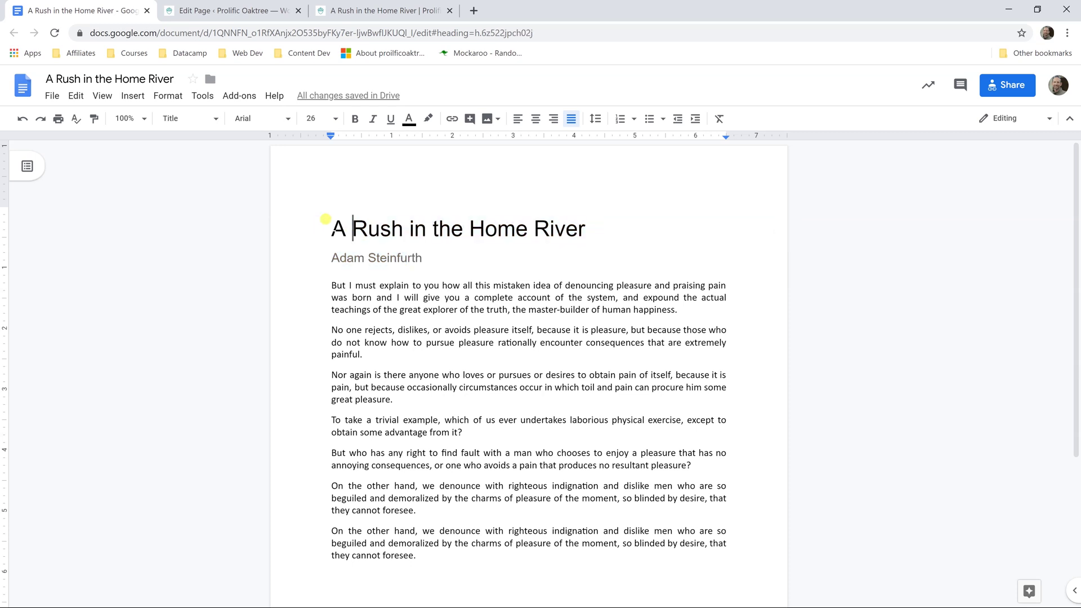
{"action": "left_click", "coordinate": [51, 95]}
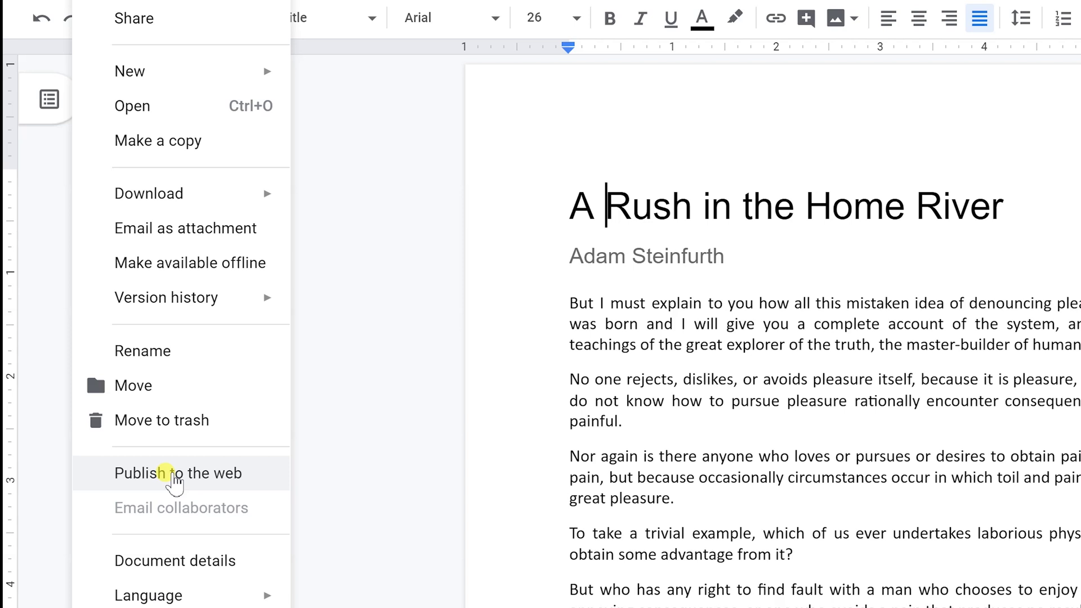
{"action": "left_click", "coordinate": [174, 476]}
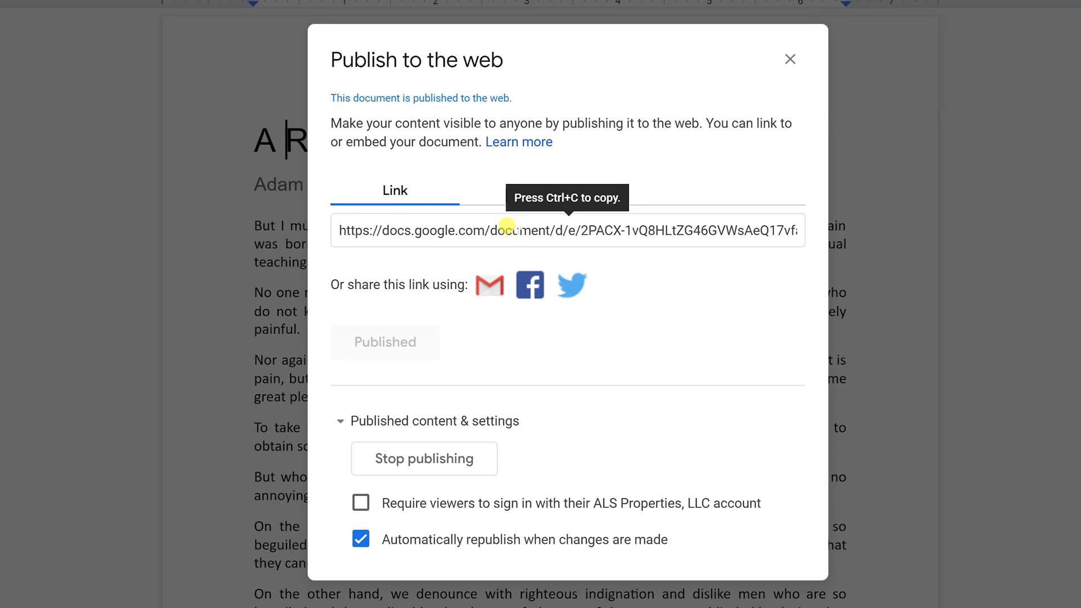
- Select and copy the essay's published public link
{"action": "left_click", "coordinate": [507, 224]}
{"action": "right_click", "coordinate": [518, 234]}
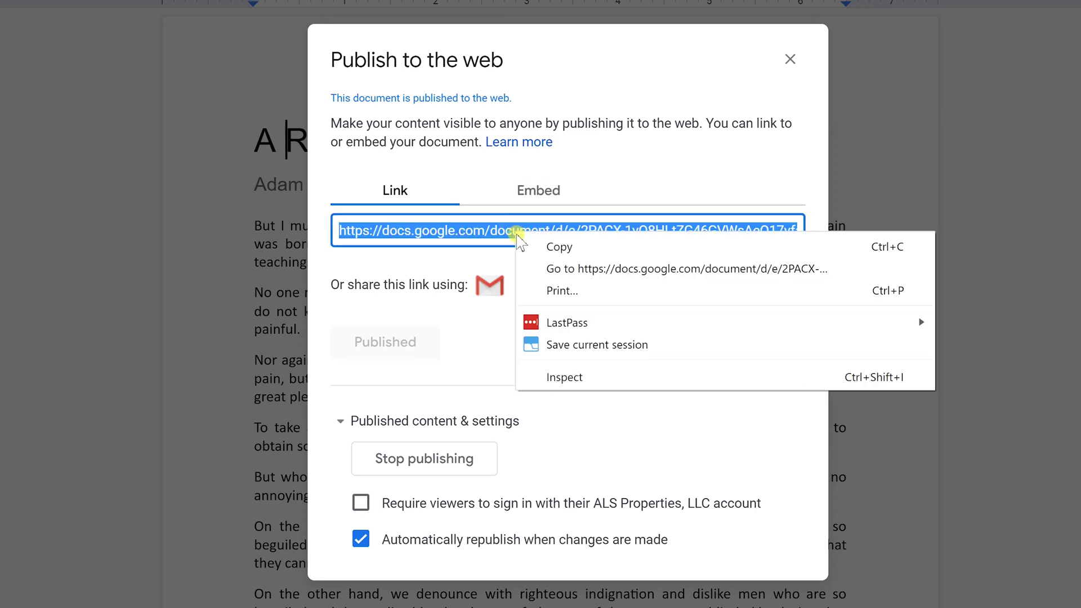
{"action": "left_click", "coordinate": [559, 247]}
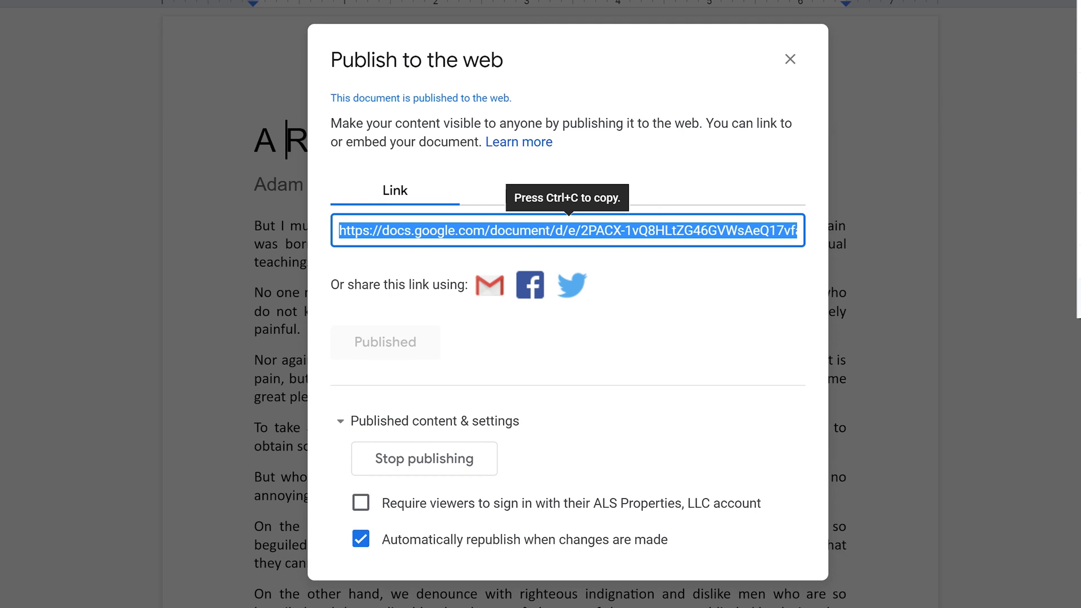
{"action": "left_click", "coordinate": [1062, 44]}
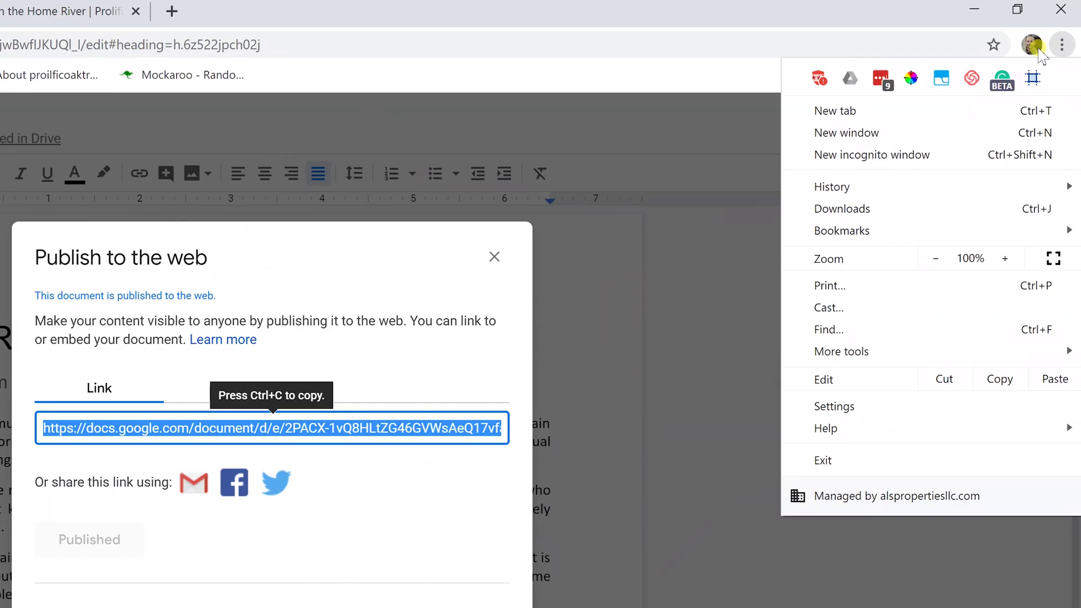
- Open a new incognito window and paste the published link into its address bar
{"action": "left_click", "coordinate": [909, 157]}
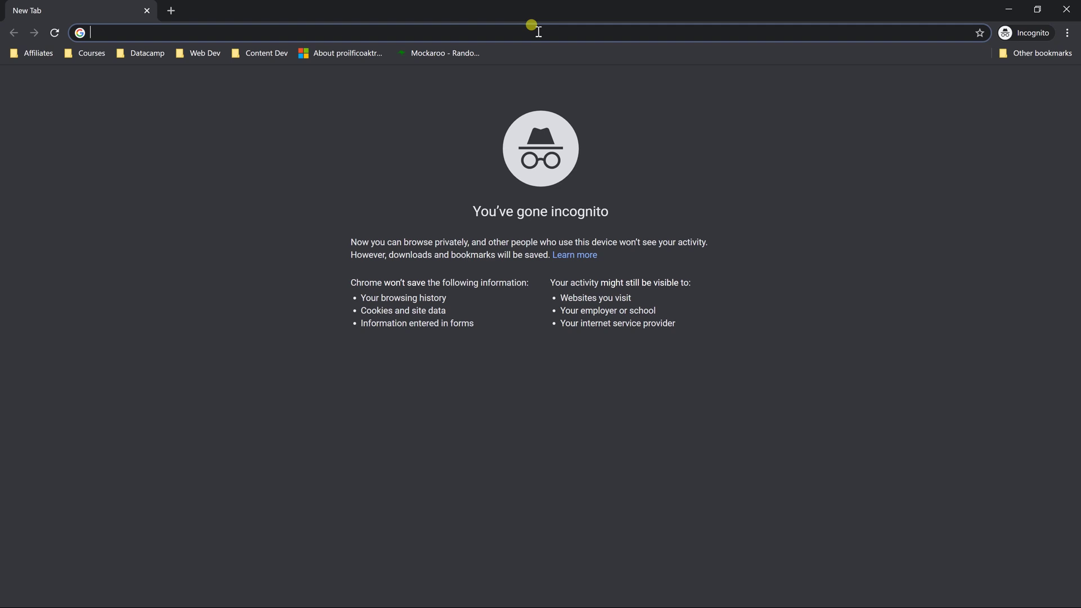
{"action": "key", "text": "ctrl+v"}
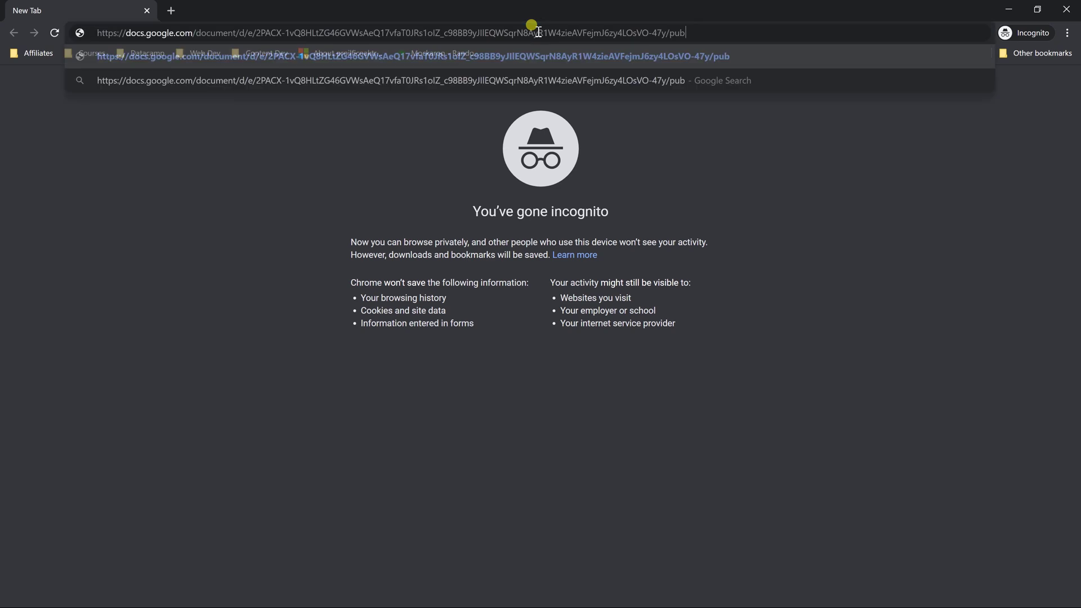
- Load the published 'A Rush in the Home River' page and check its title text
{"action": "key", "text": "Return"}
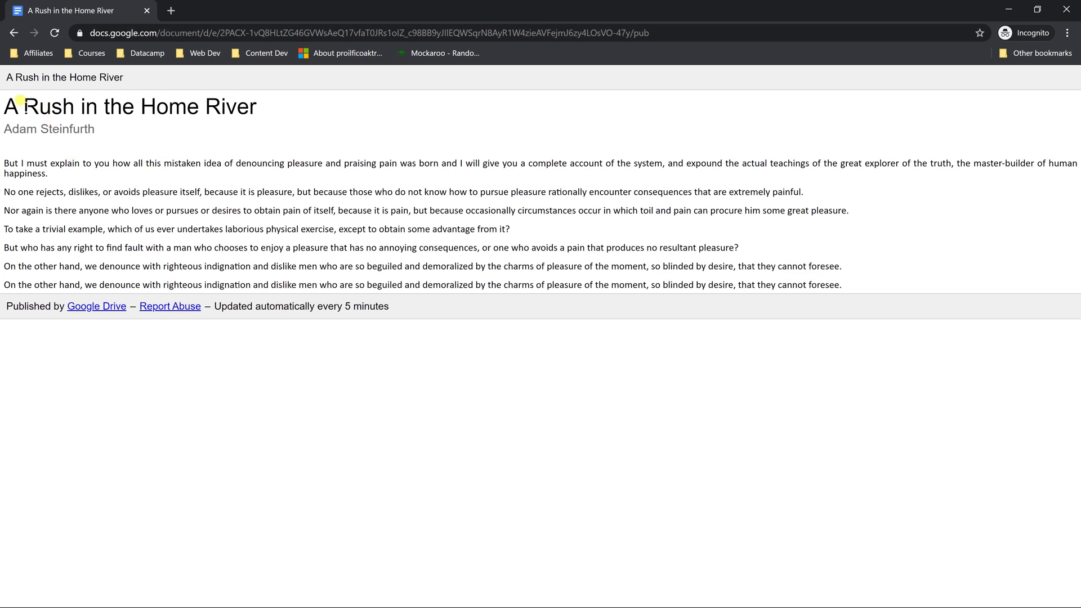
{"action": "left_click_drag", "start_coordinate": [21, 102], "coordinate": [49, 104]}
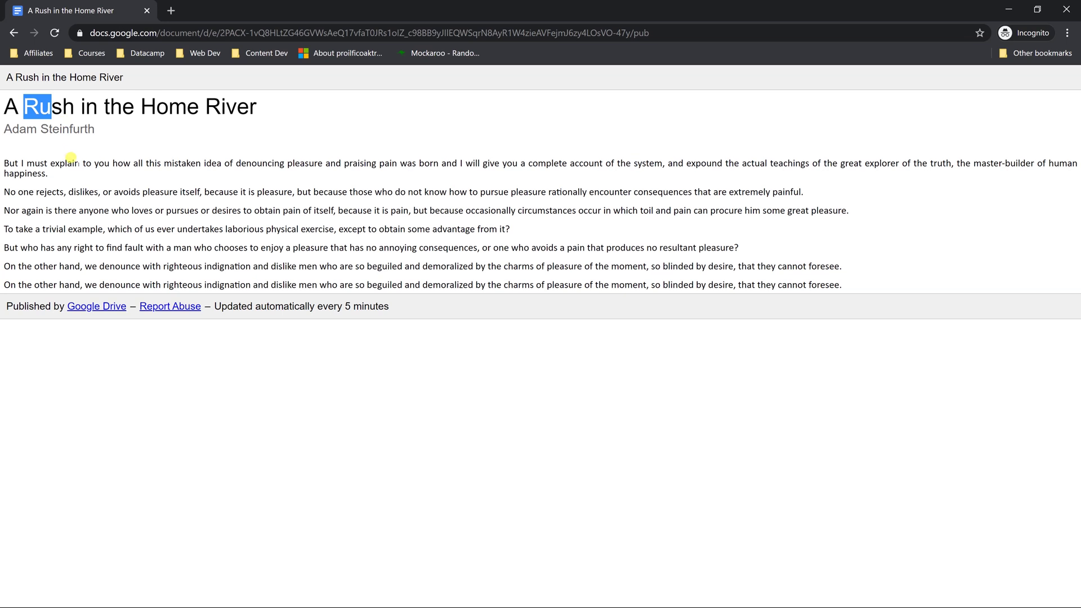
{"action": "left_click", "coordinate": [71, 158]}
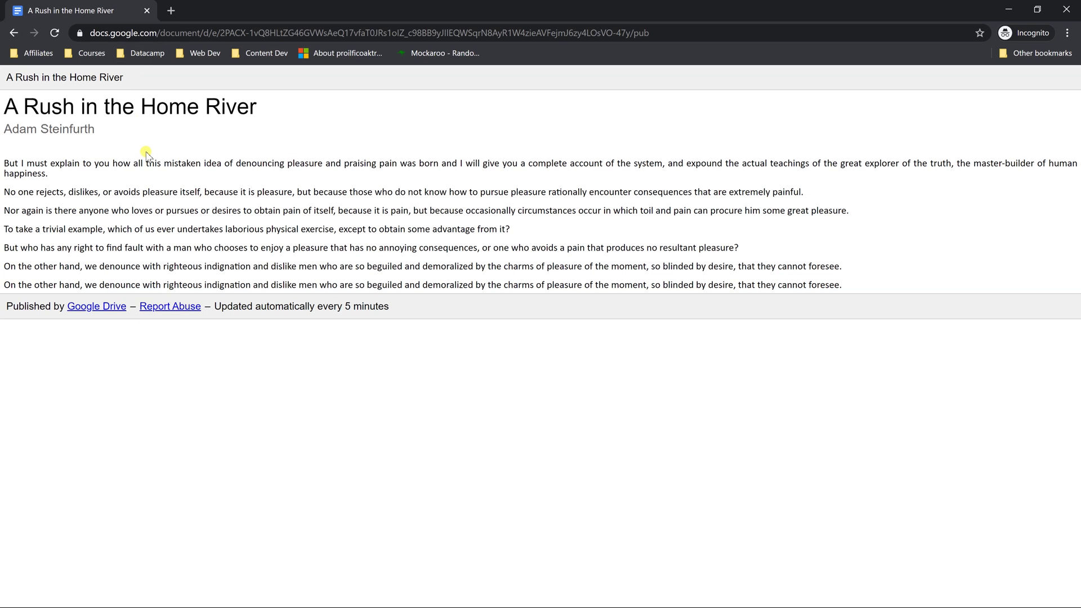
- Tick 'Require viewers to sign in' with the organisation account in the publishing settings
{"action": "key", "text": "alt+Tab"}
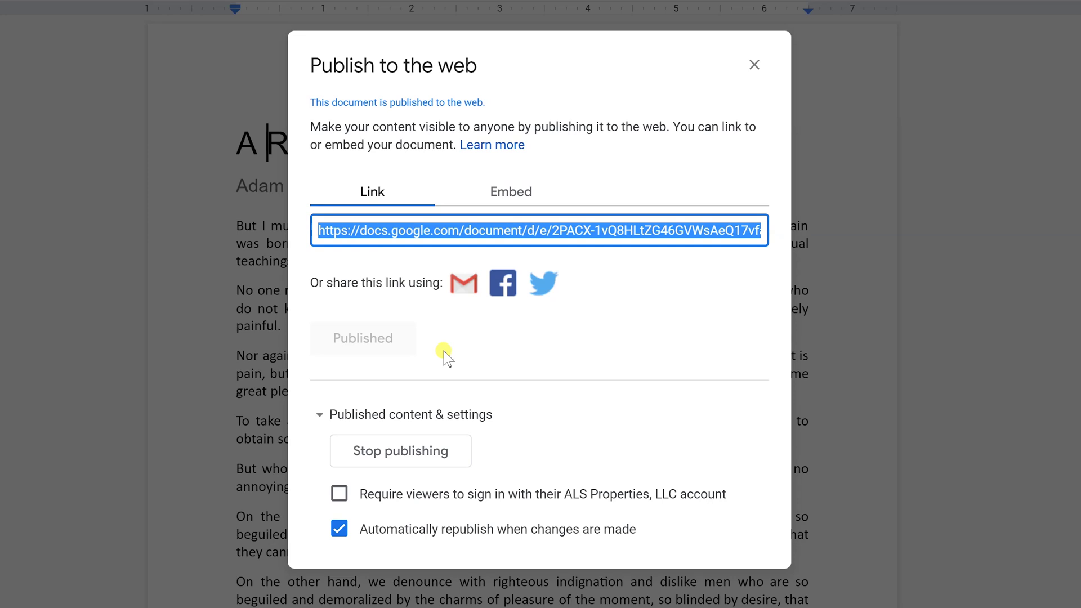
{"action": "left_click", "coordinate": [403, 494]}
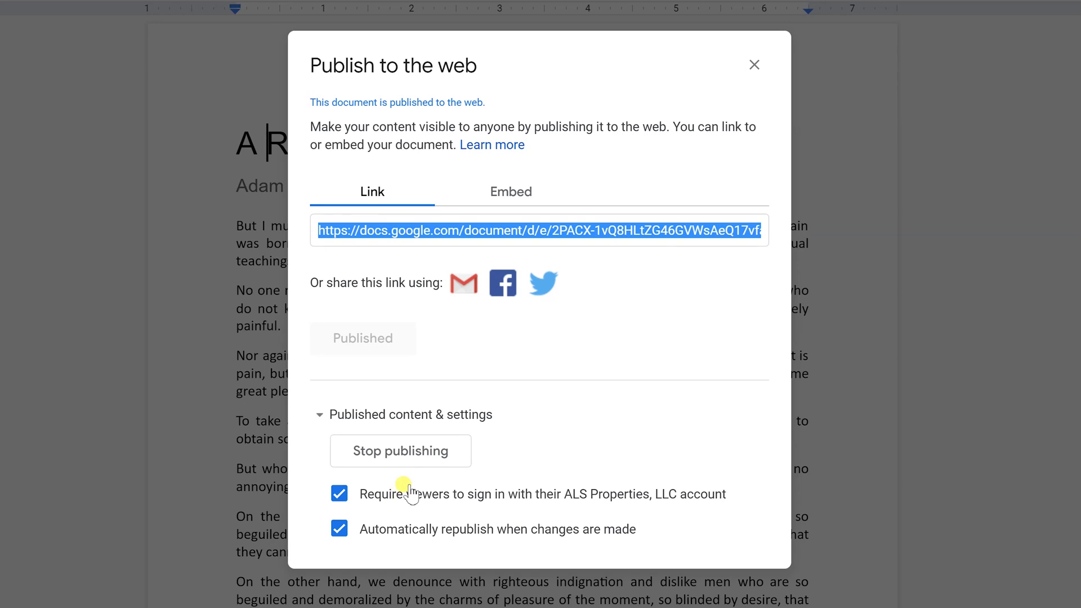
{"action": "key", "text": "alt+Tab"}
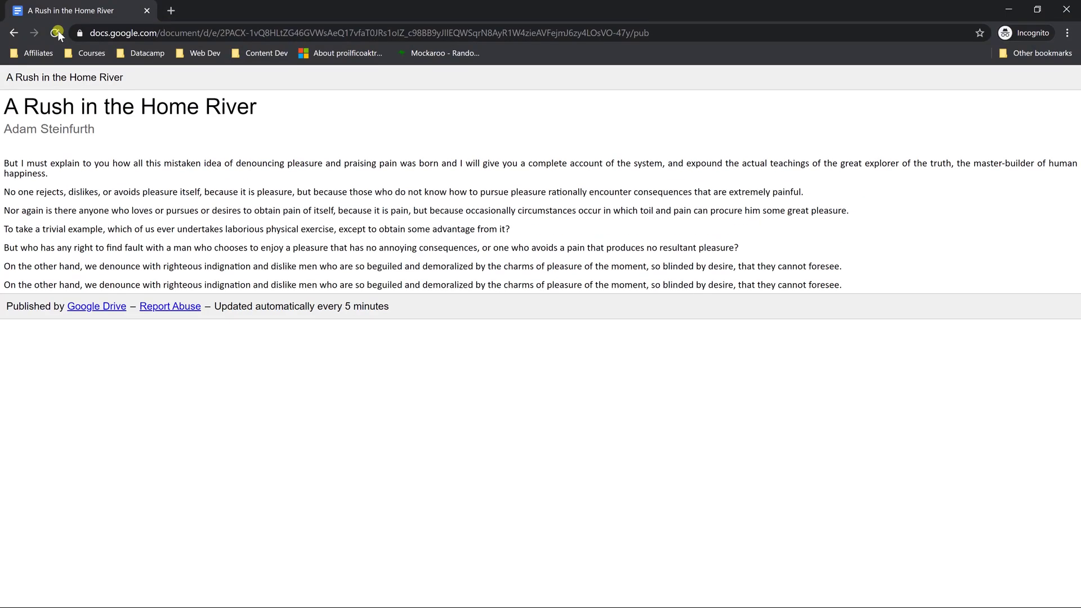
- Reload the published page in incognito to confirm it now asks for a Google sign-in
{"action": "left_click", "coordinate": [56, 32]}
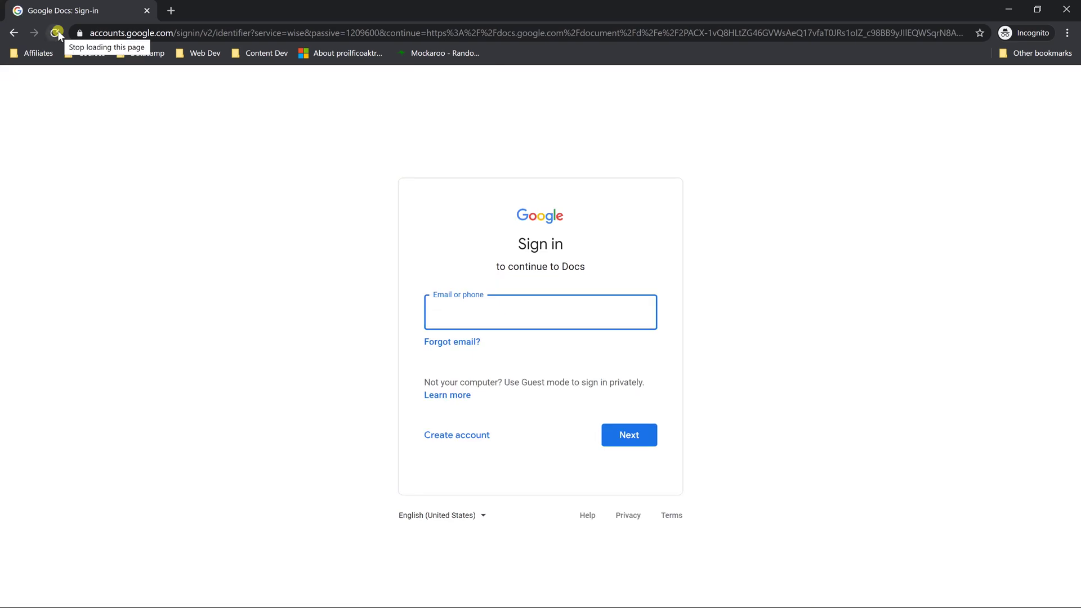
{"action": "key", "text": "alt+Tab"}
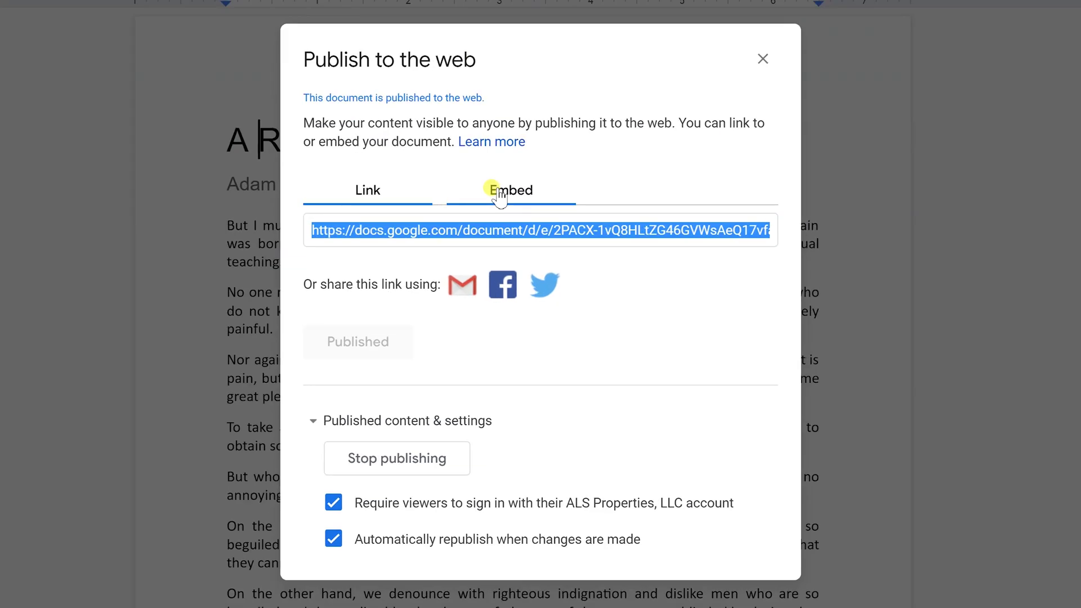
- On the Embed tab, untick the sign-in requirement and select the iframe embed code
{"action": "left_click", "coordinate": [499, 194]}
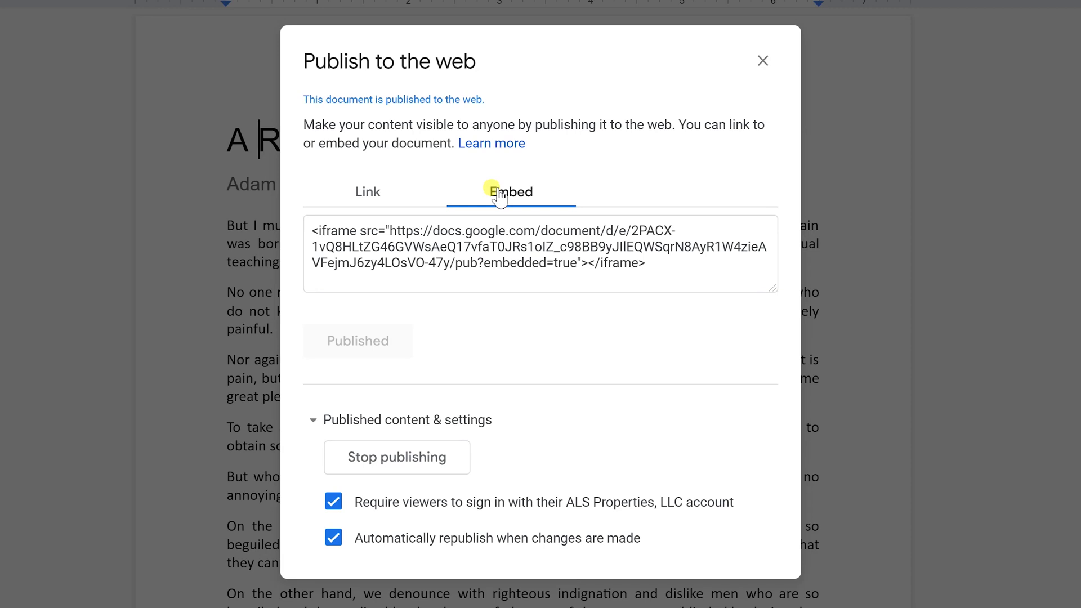
{"action": "left_click", "coordinate": [336, 502]}
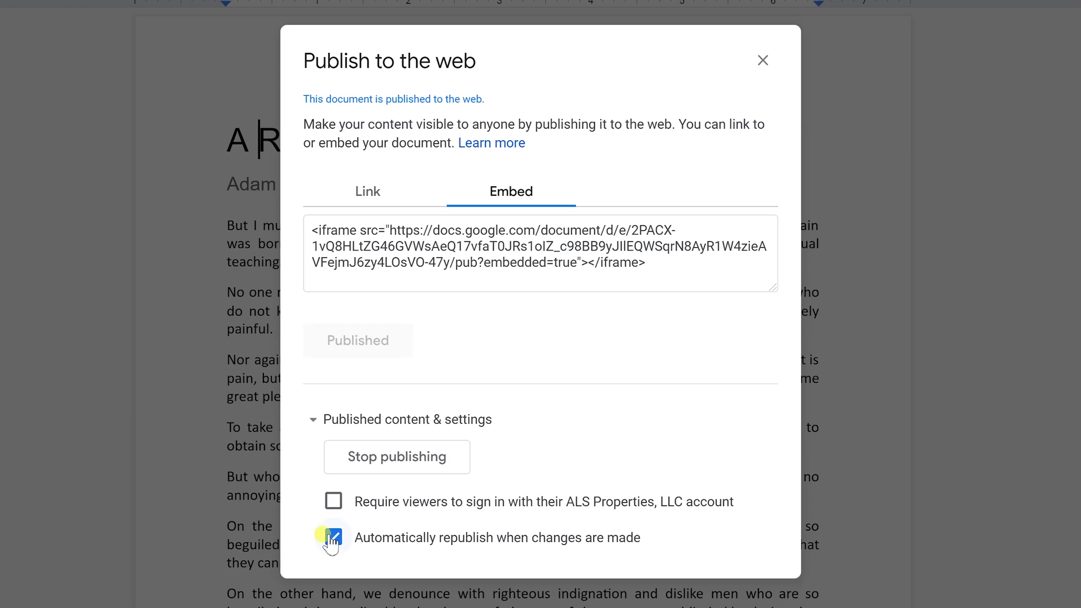
{"action": "left_click", "coordinate": [657, 256]}
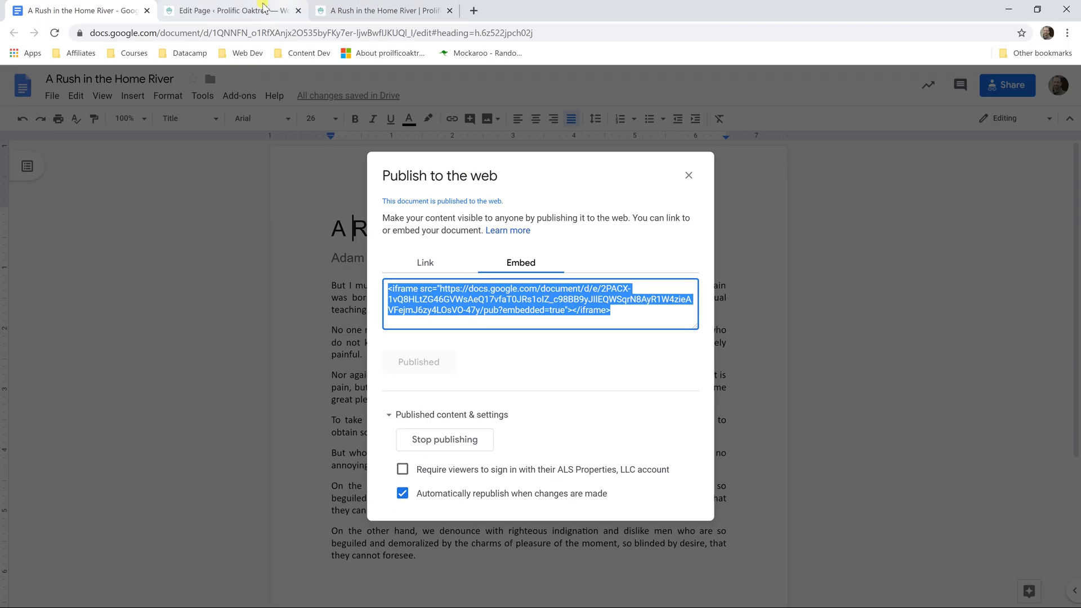
- Replace all WordPress page text with the pasted iframe embed code and preview the page
{"action": "left_click", "coordinate": [268, 18]}
{"action": "left_click", "coordinate": [117, 241]}
{"action": "key", "text": "ctrl+a"}
{"action": "key", "text": "Delete"}
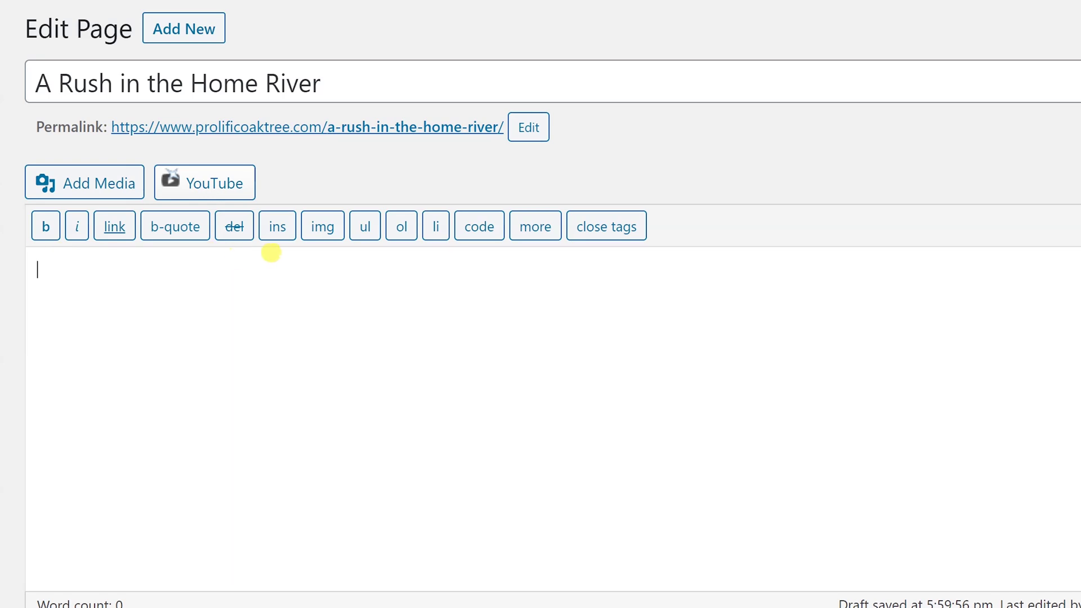
{"action": "key", "text": "ctrl+v"}
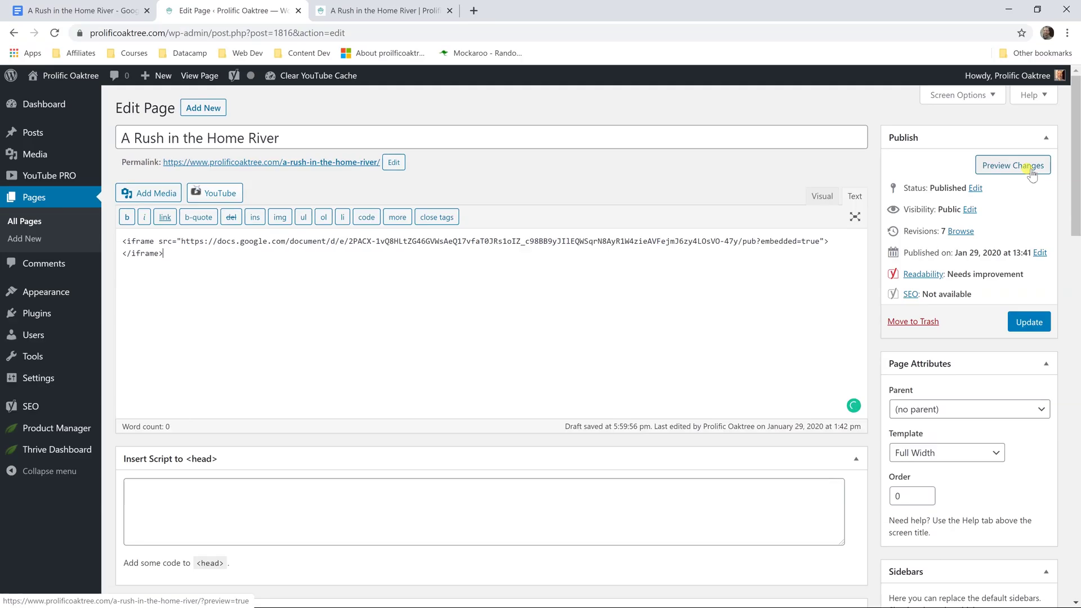
{"action": "left_click", "coordinate": [1028, 168]}
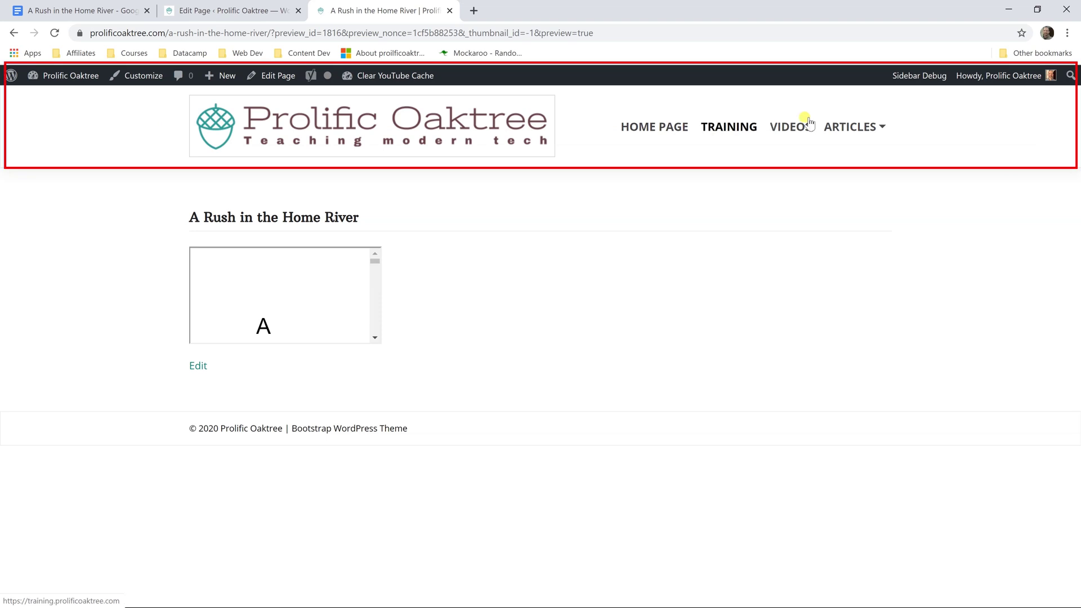
- Inspect the small embedded essay frame in the preview, scrolling through its text
{"action": "left_click_drag", "start_coordinate": [198, 217], "coordinate": [292, 214]}
{"action": "left_click", "coordinate": [287, 213]}
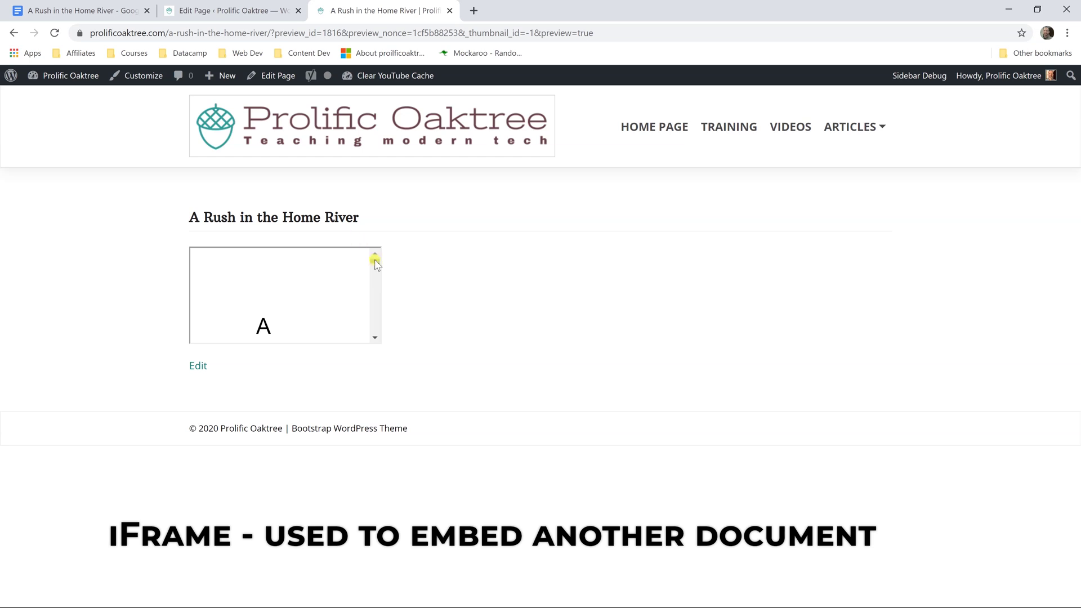
{"action": "mouse_move", "coordinate": [375, 264]}
{"action": "left_mouse_down"}
{"action": "mouse_move", "coordinate": [375, 278]}
{"action": "mouse_move", "coordinate": [375, 263]}
{"action": "left_mouse_up"}
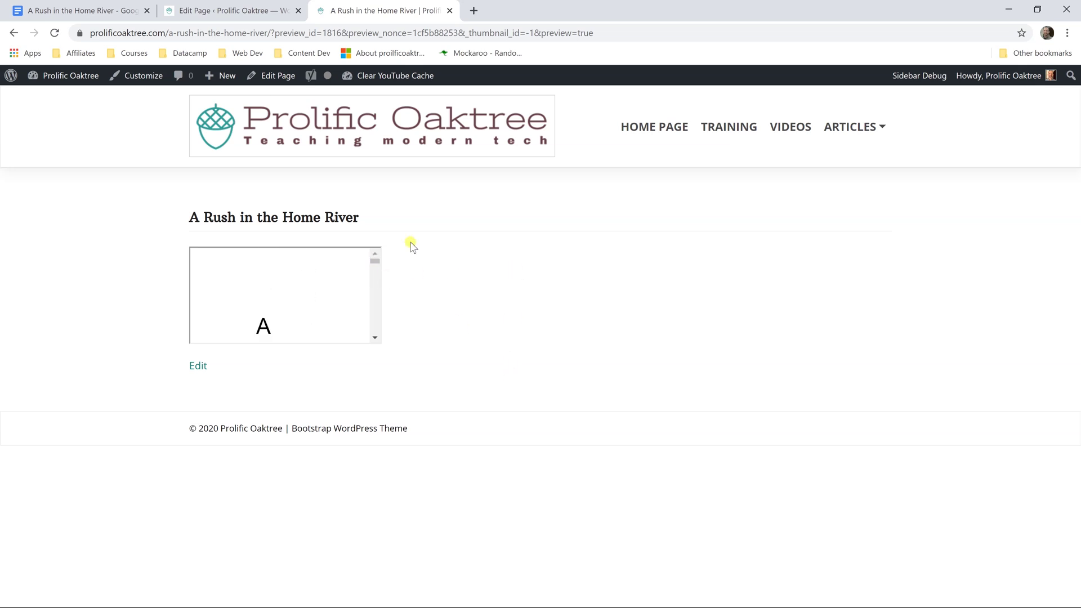
- Add width="90%" and height="300px" to the iframe tag, then preview the page
{"action": "left_click", "coordinate": [249, 11]}
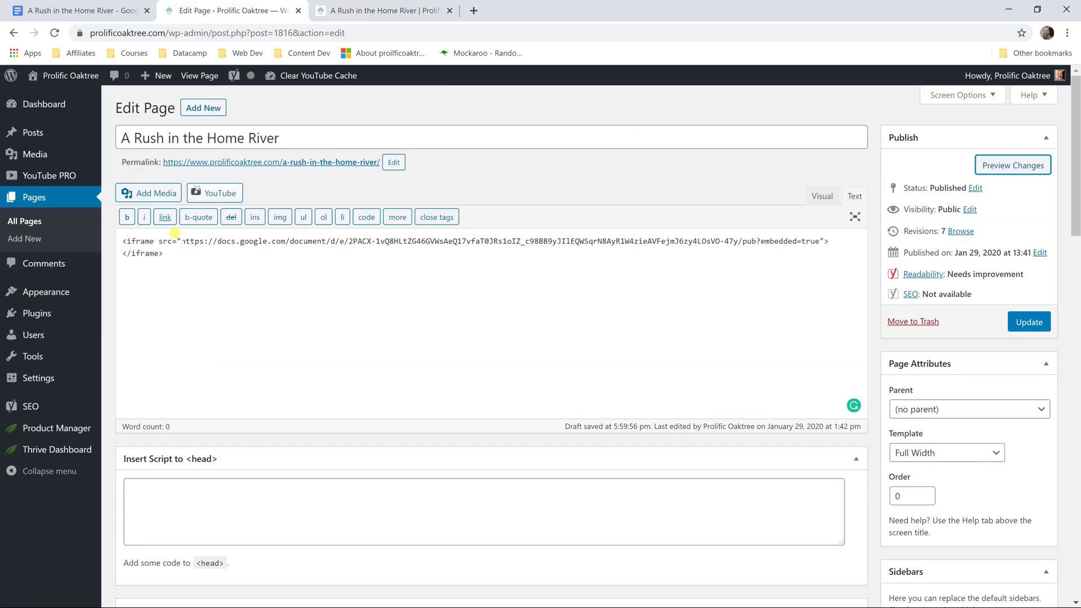
{"action": "left_click", "coordinate": [162, 241]}
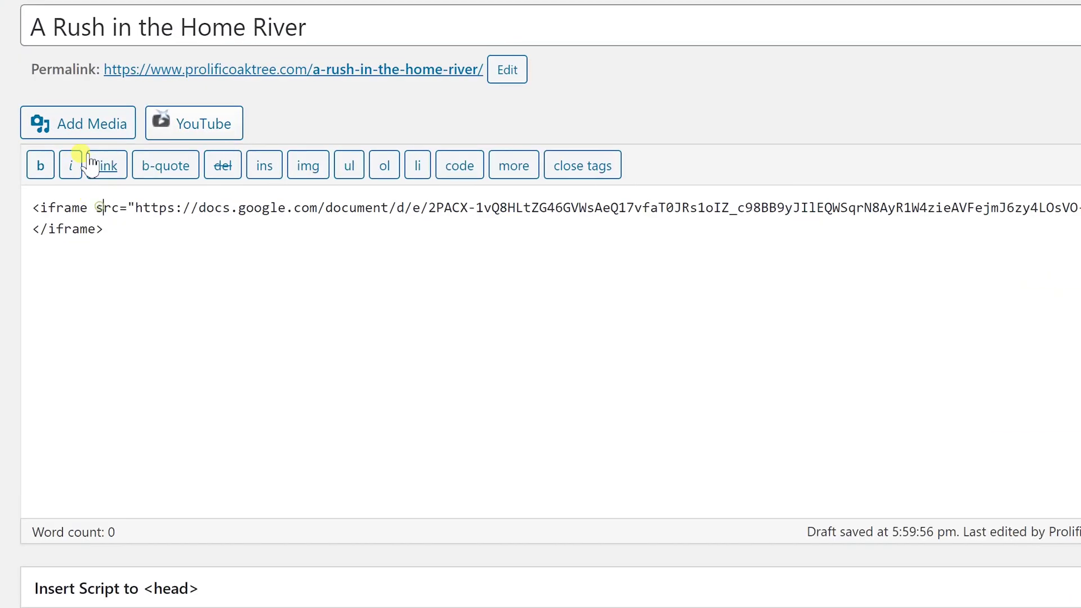
{"action": "key", "text": "Left"}
{"action": "type", "text": "wi"}
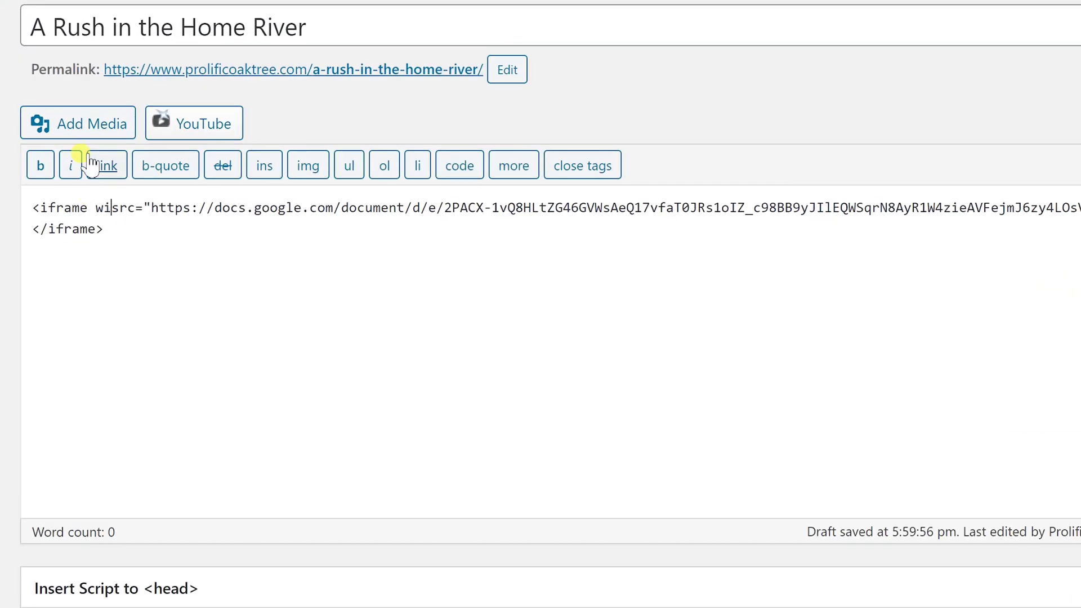
{"action": "type", "text": "dth="}
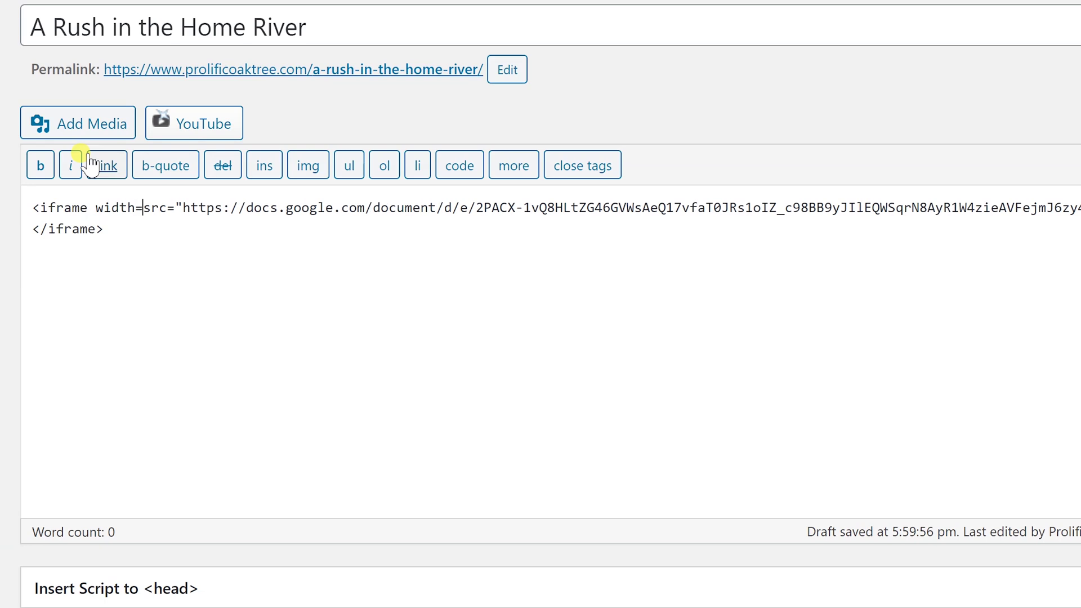
{"action": "type", "text": "\"90"}
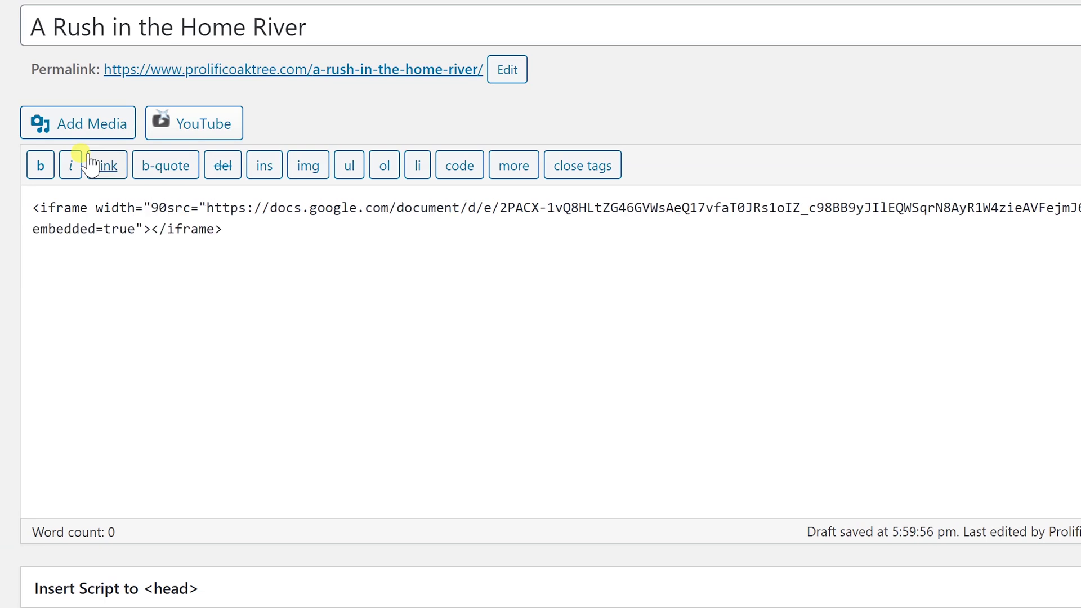
{"action": "type", "text": "%\" height=\"87%\""}
{"action": "key", "text": "shift+Left"}
{"action": "key", "text": "shift+Left"}
{"action": "key", "text": "shift+Left"}
{"action": "key", "text": "shift+Left"}
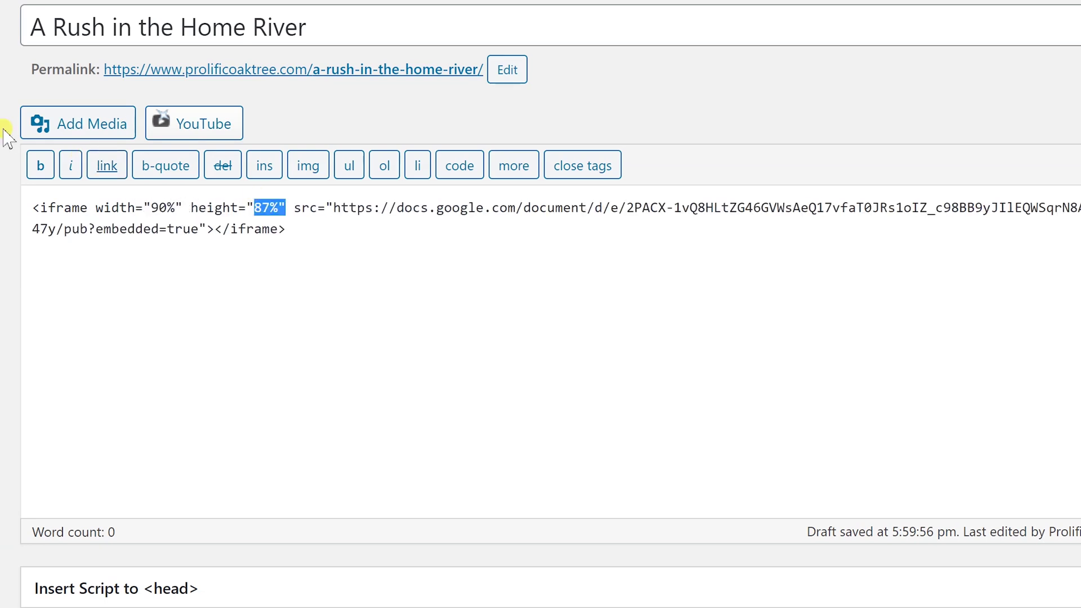
{"action": "type", "text": "300\""}
{"action": "left_click", "coordinate": [984, 164]}
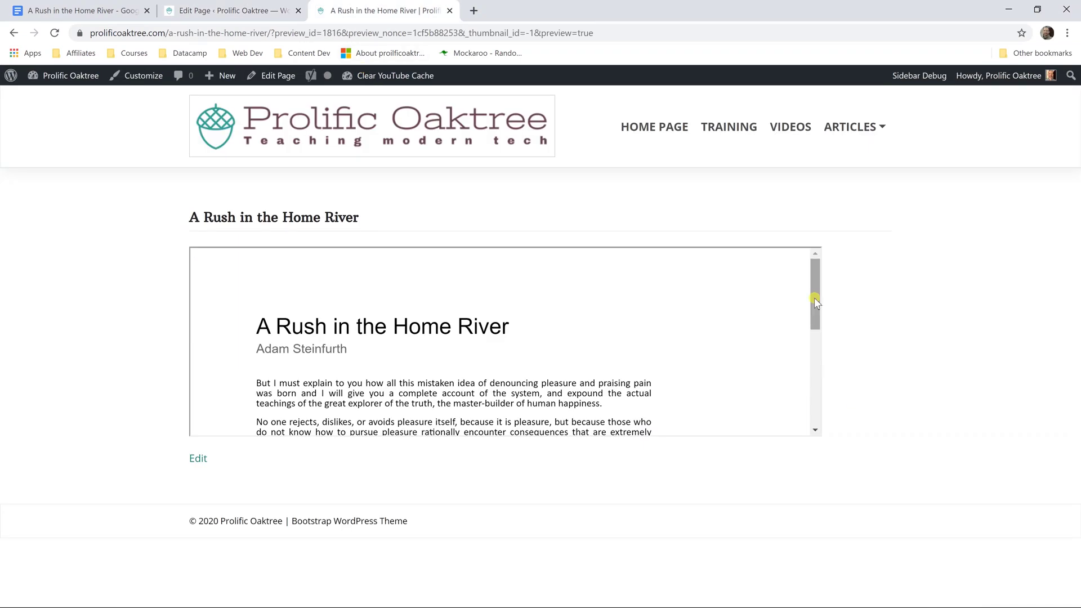
- Scroll through the embedded essay inside its 300-pixel frame on the preview page
{"action": "scroll", "coordinate": [812, 298], "scroll_direction": "down", "scroll_amount": 3}
{"action": "left_click_drag", "start_coordinate": [816, 313], "coordinate": [801, 277]}
- Return to the Google Docs tab and close the Publish to the web dialog
{"action": "left_click", "coordinate": [105, 14]}
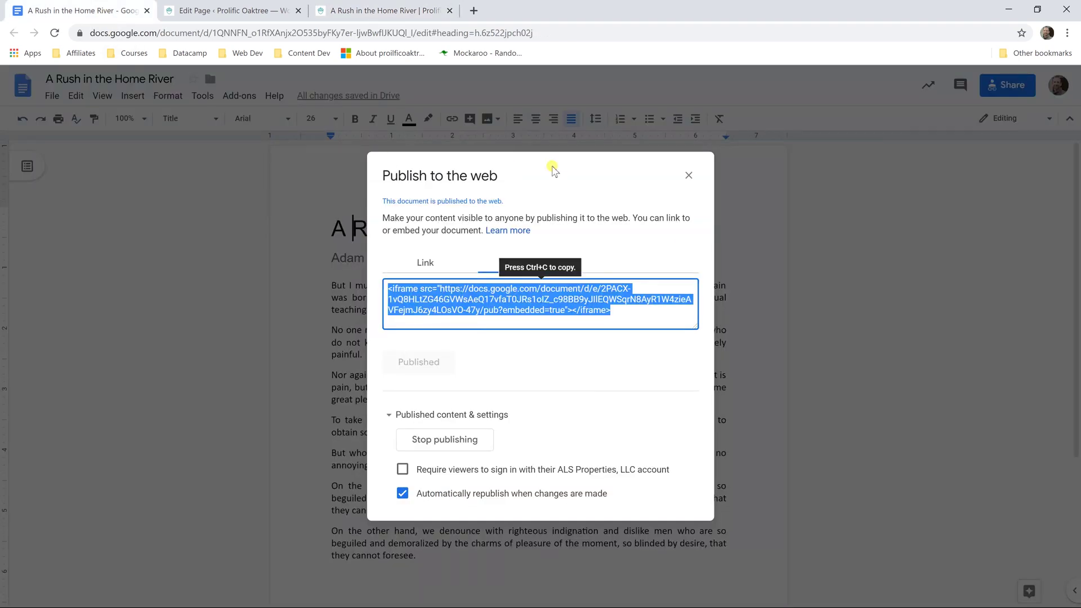
{"action": "left_click", "coordinate": [688, 175]}
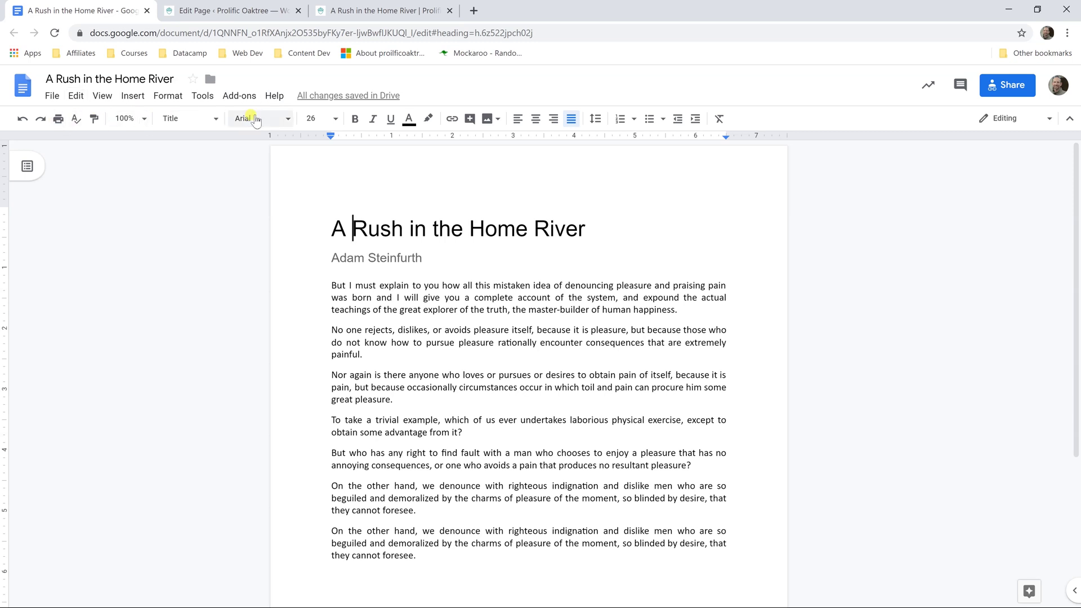
- Open Share with others and invite a suggested colleague with Can view access, then focus the note box
{"action": "key", "text": "alt+shift+f"}
{"action": "key", "text": "s"}
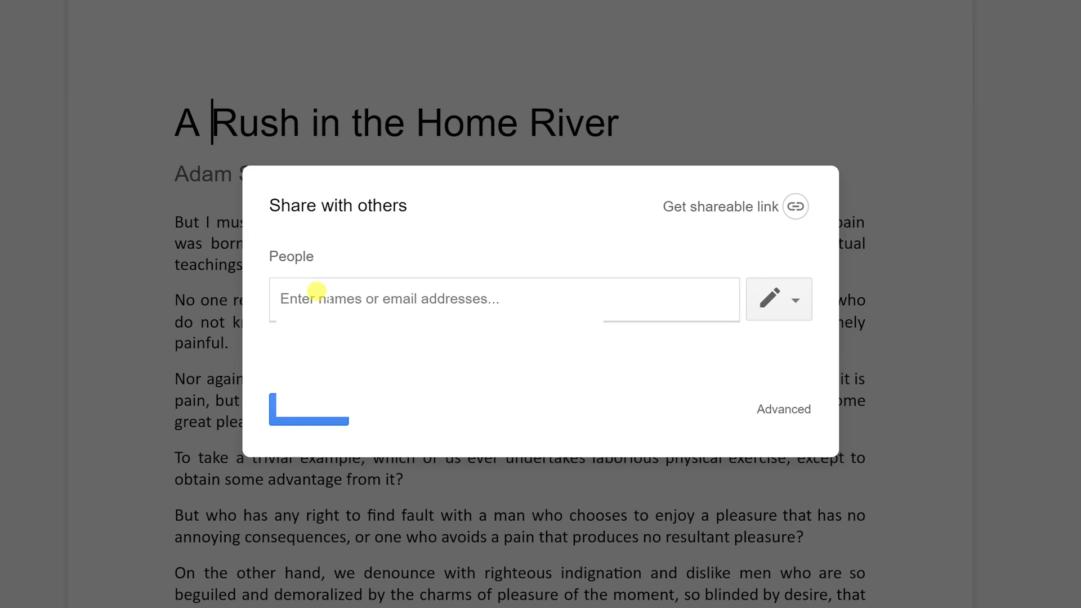
{"action": "left_click", "coordinate": [316, 291]}
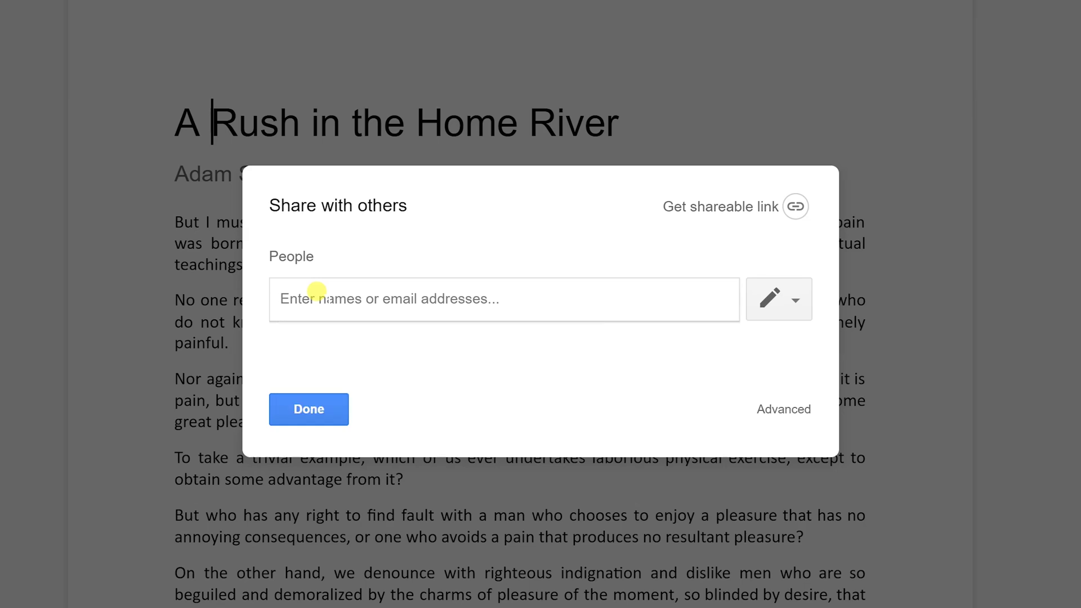
{"action": "type", "text": "mb"}
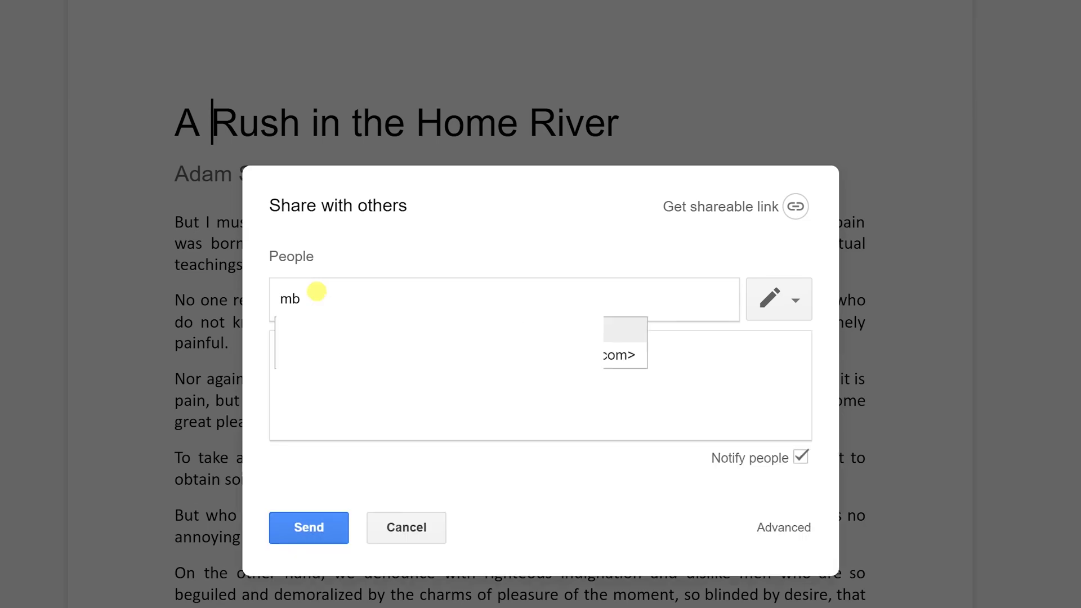
{"action": "left_click", "coordinate": [349, 353]}
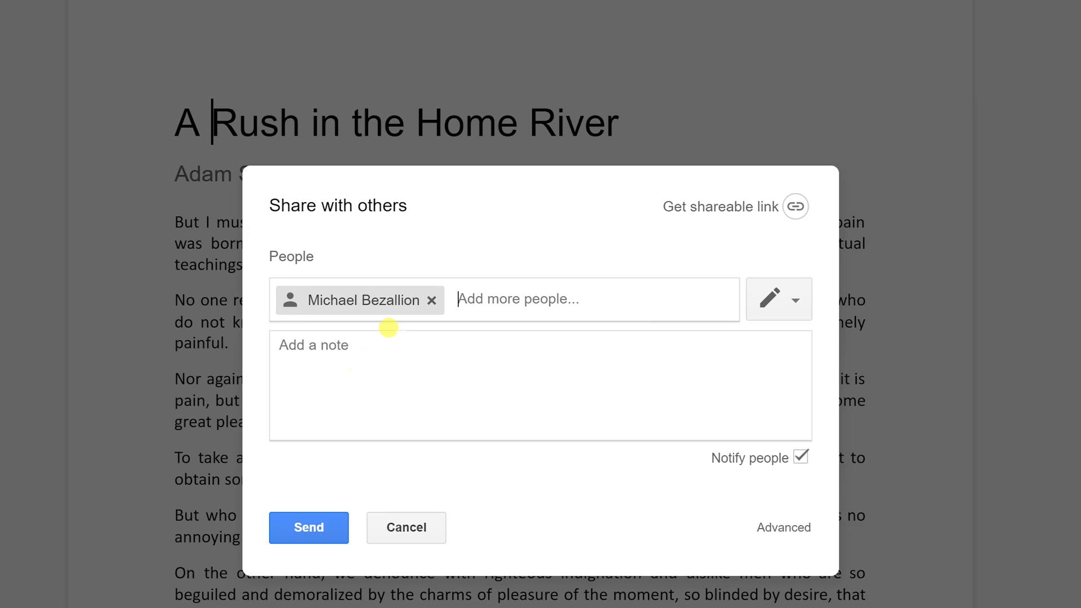
{"action": "left_click", "coordinate": [775, 301]}
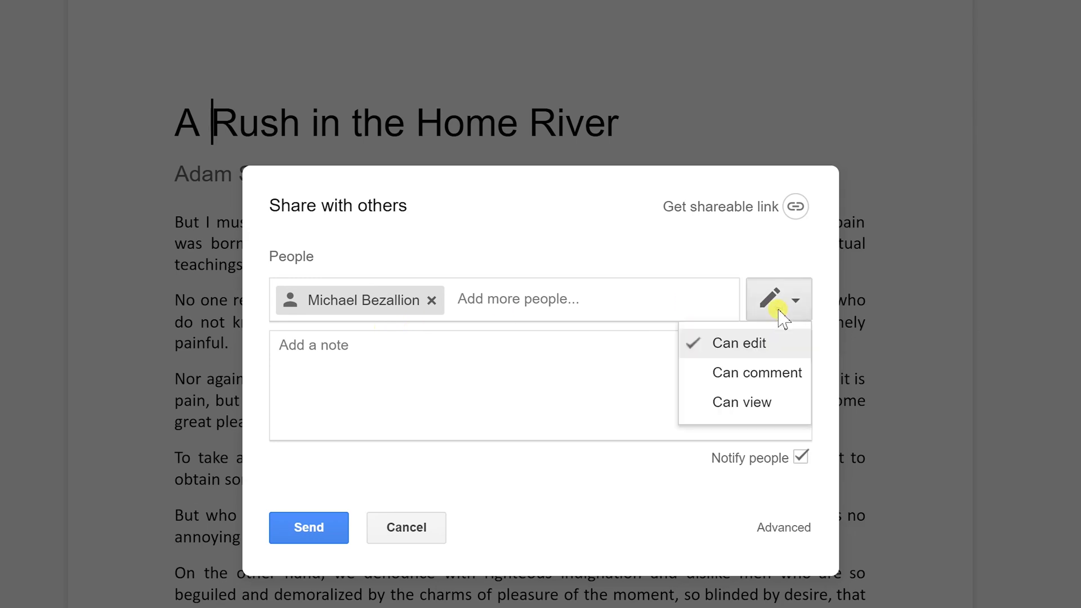
{"action": "left_click", "coordinate": [777, 403]}
{"action": "left_click", "coordinate": [632, 365]}
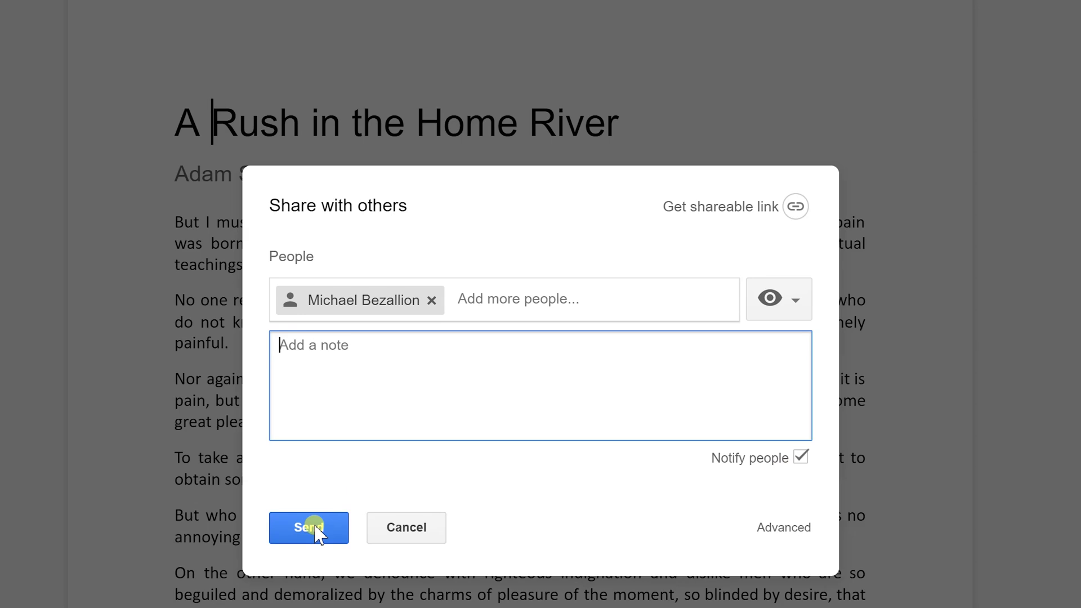
- Remove the invitee, turn on the shareable link, and open Advanced link access options
{"action": "left_click", "coordinate": [431, 301]}
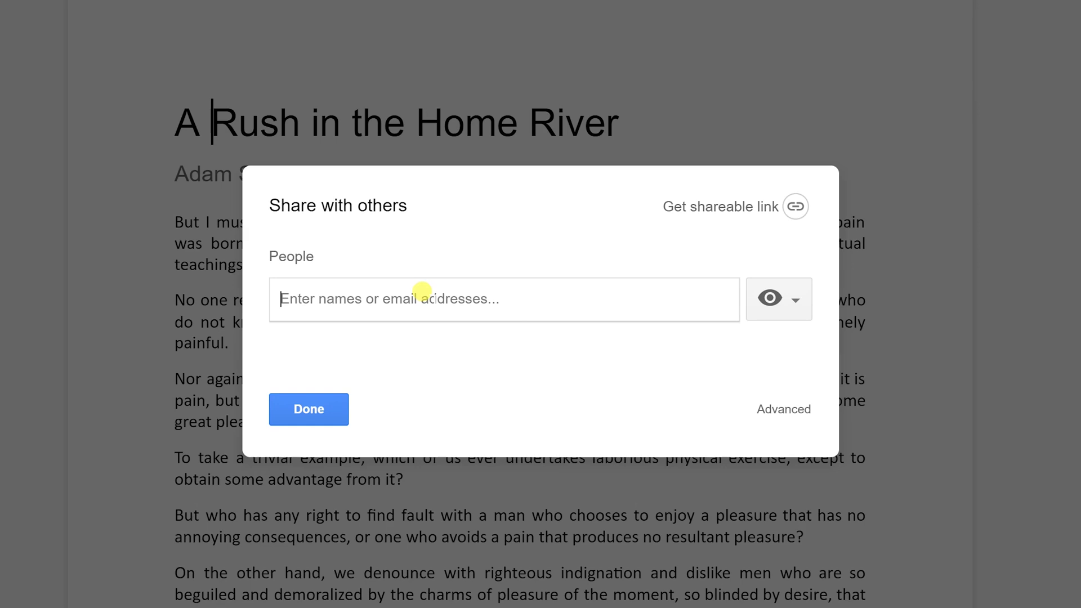
{"action": "left_click", "coordinate": [755, 213]}
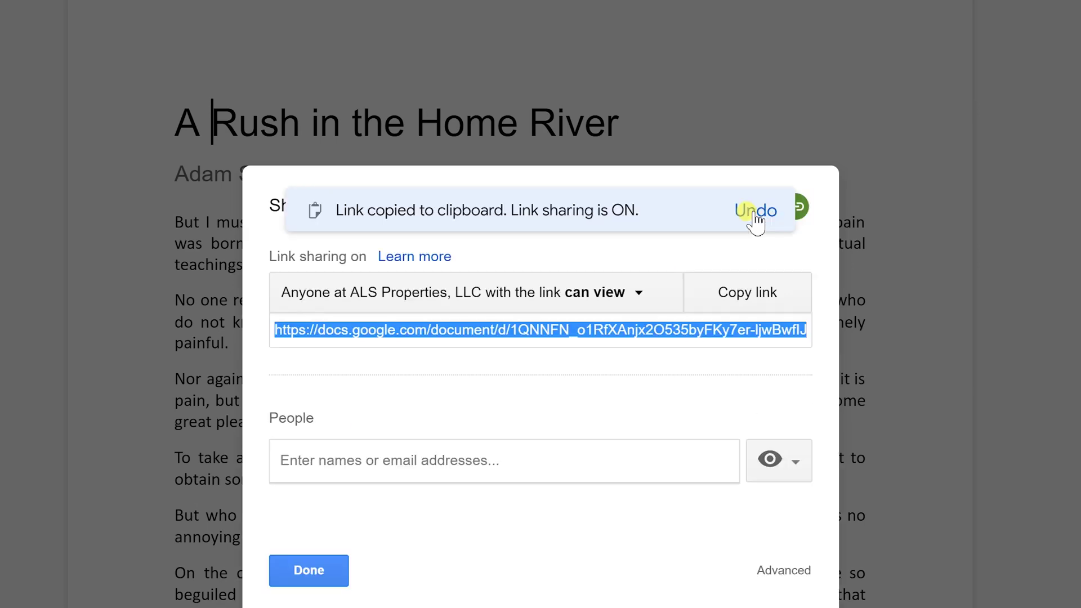
{"action": "left_click", "coordinate": [613, 289]}
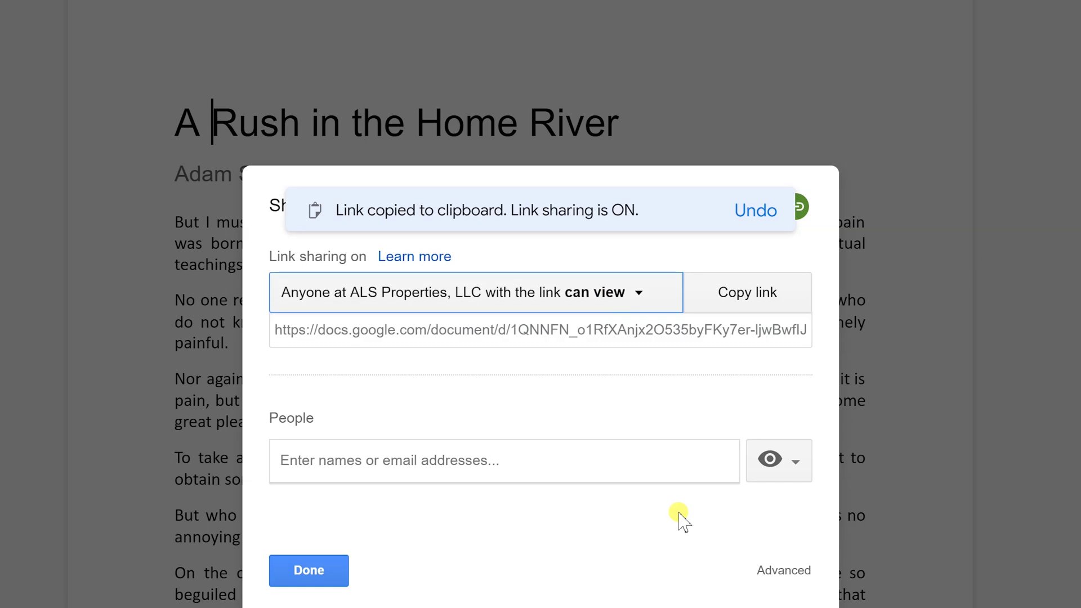
{"action": "left_click", "coordinate": [767, 575]}
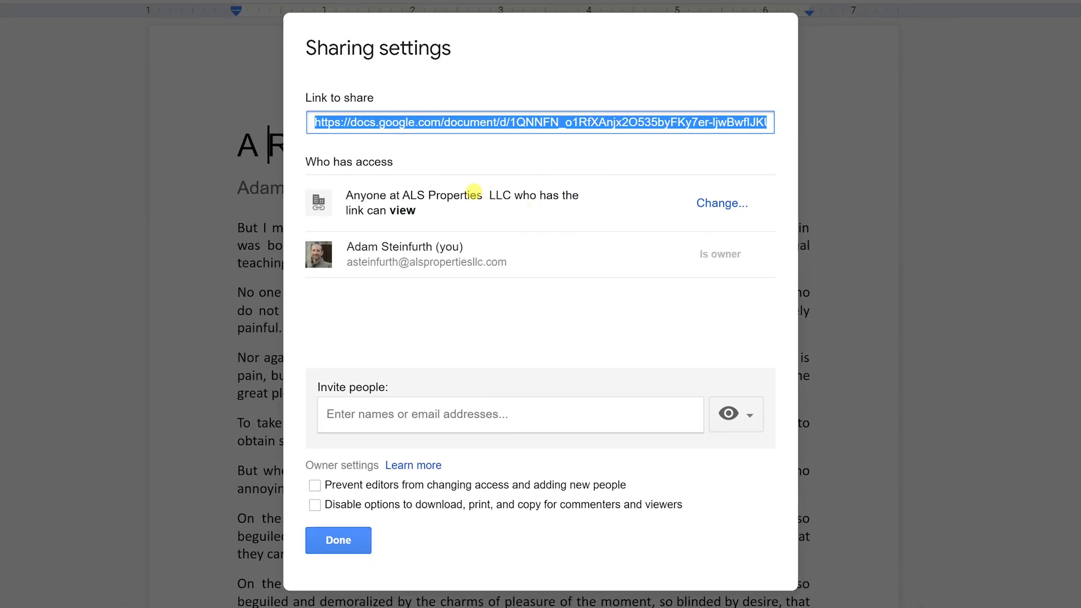
{"action": "left_click_drag", "start_coordinate": [411, 195], "coordinate": [503, 195]}
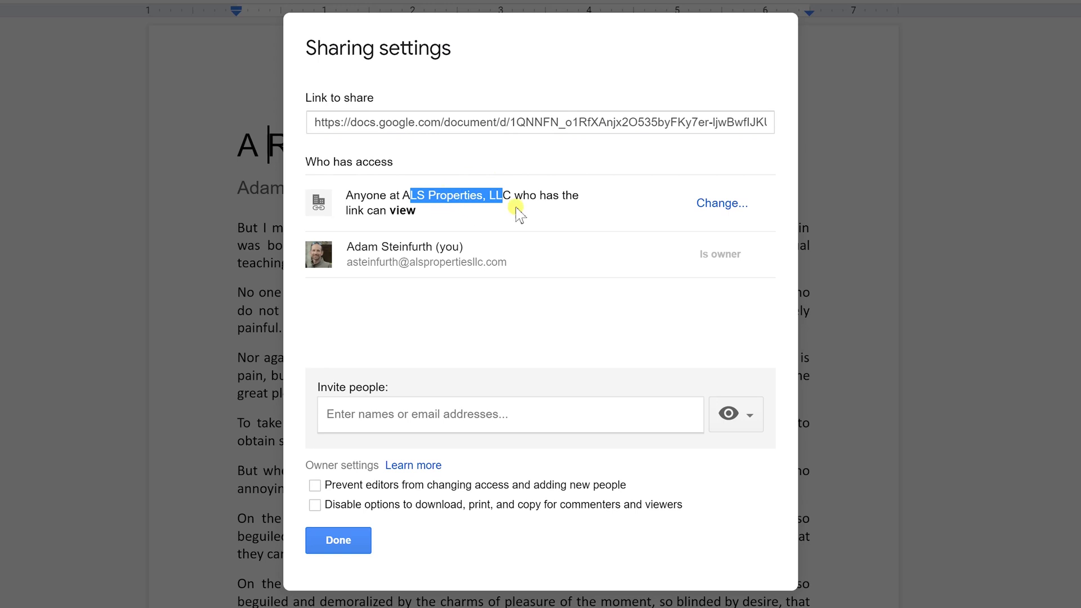
{"action": "left_click", "coordinate": [704, 204]}
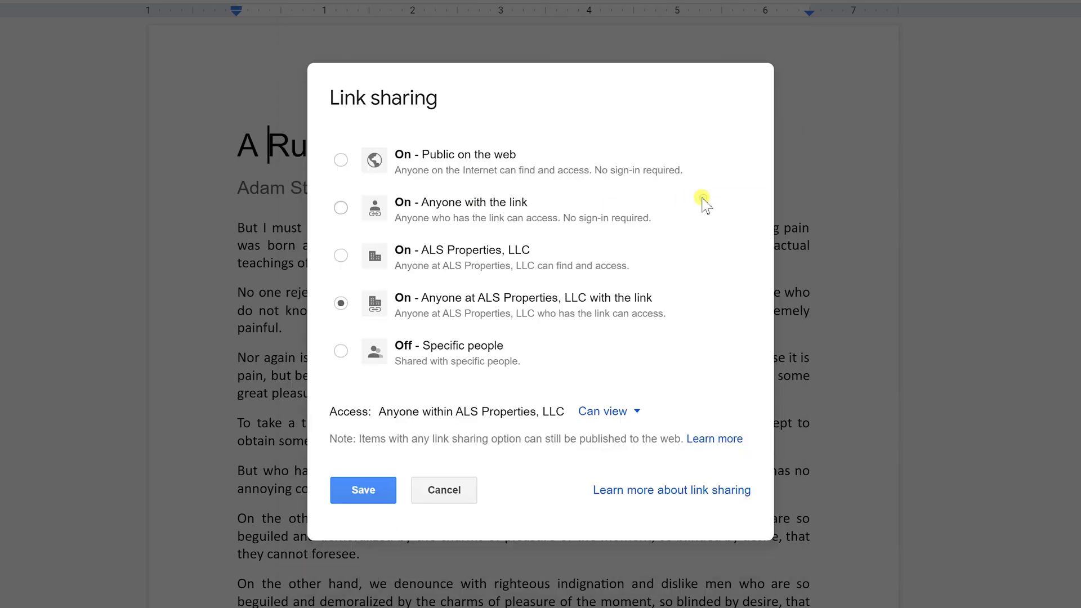
- Set link sharing to On – Anyone with the link, no sign-in, with Can edit access
{"action": "left_click", "coordinate": [459, 352]}
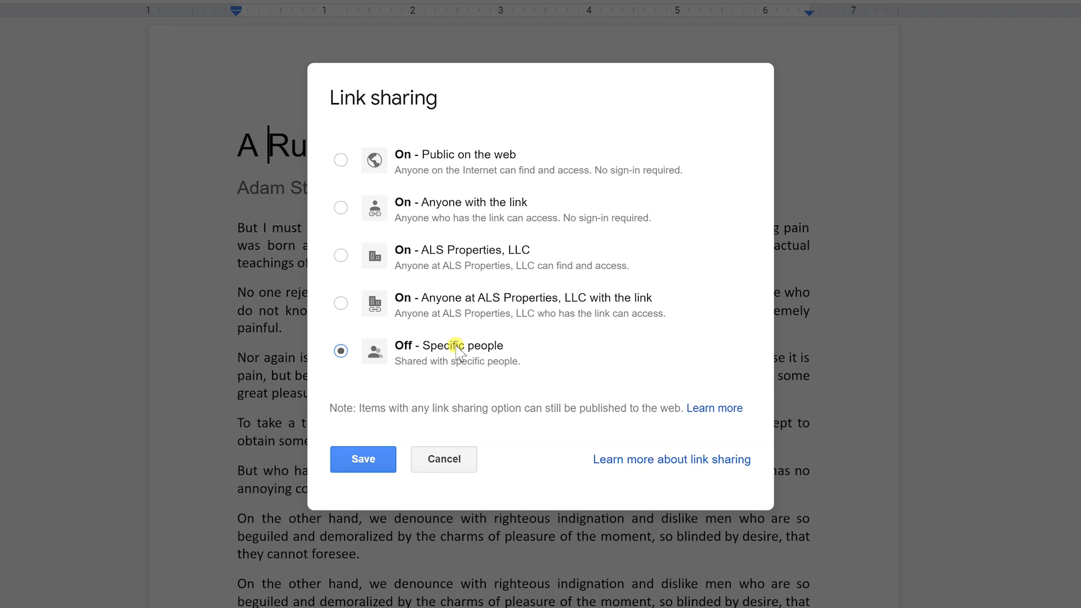
{"action": "left_click", "coordinate": [474, 310]}
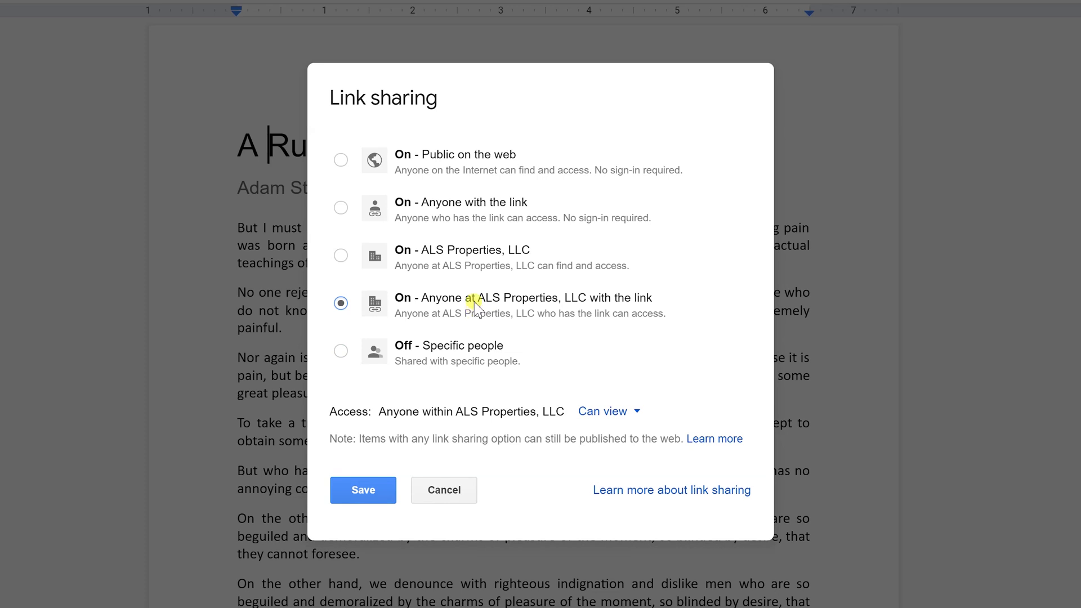
{"action": "left_click", "coordinate": [483, 257]}
{"action": "left_click", "coordinate": [442, 204]}
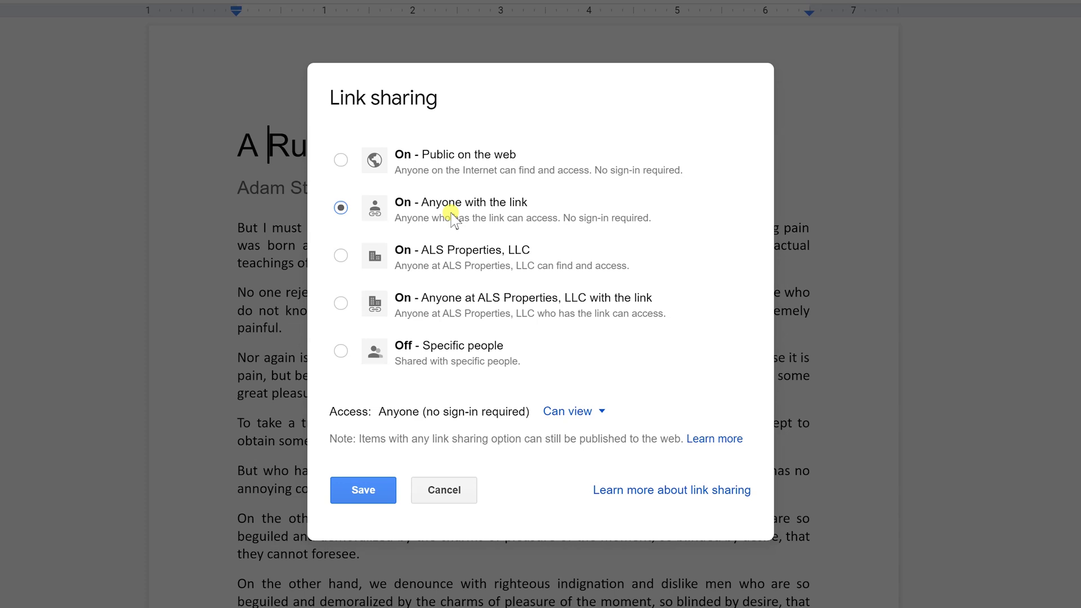
{"action": "left_click", "coordinate": [476, 163]}
{"action": "left_click", "coordinate": [420, 203]}
{"action": "left_click", "coordinate": [410, 252]}
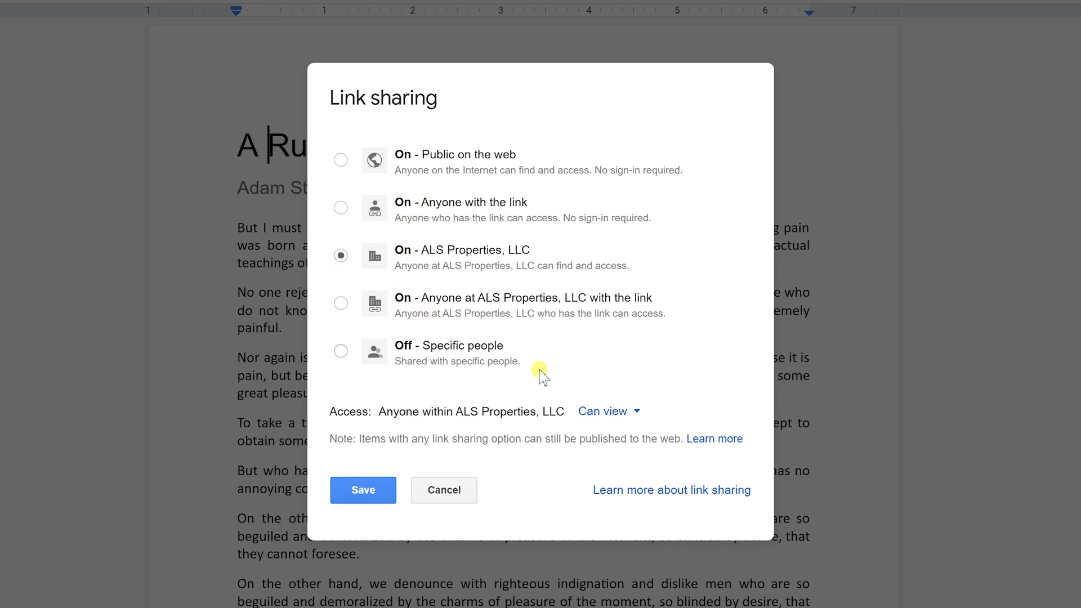
{"action": "left_click", "coordinate": [416, 205]}
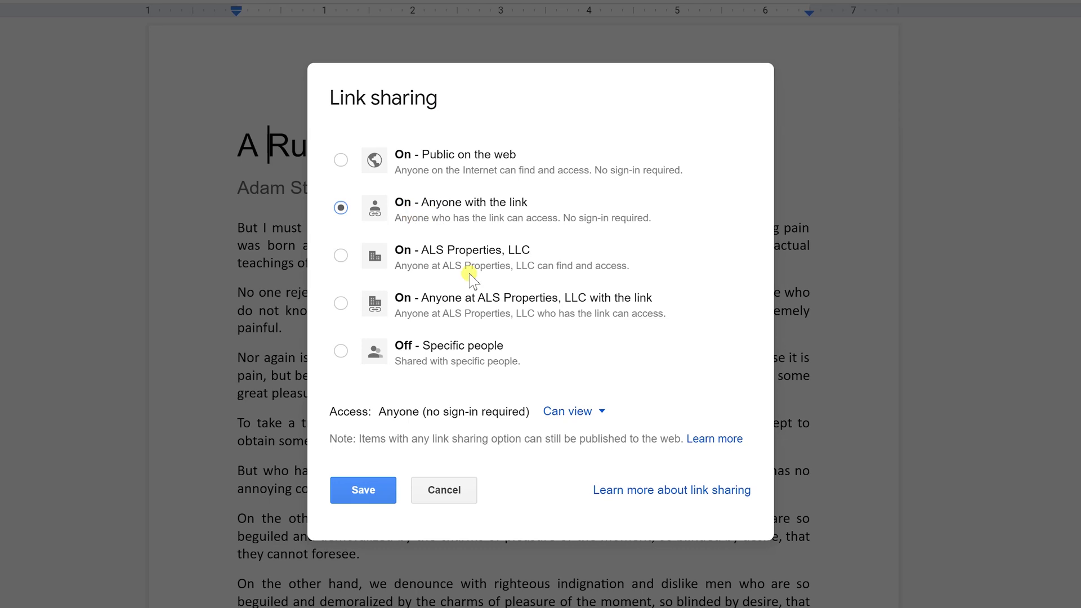
{"action": "left_click", "coordinate": [577, 418]}
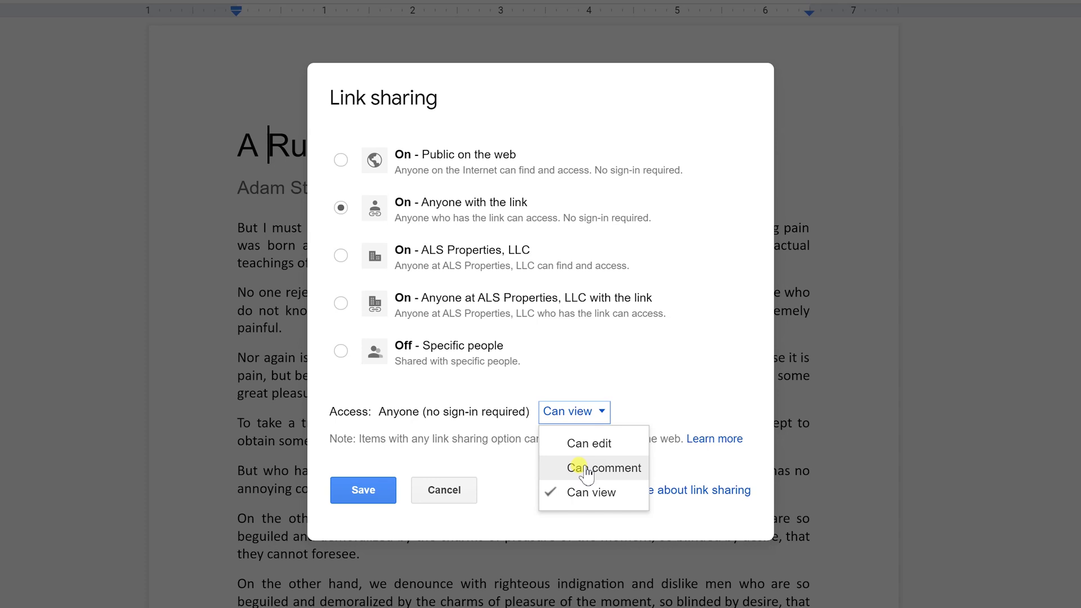
{"action": "left_click", "coordinate": [574, 443]}
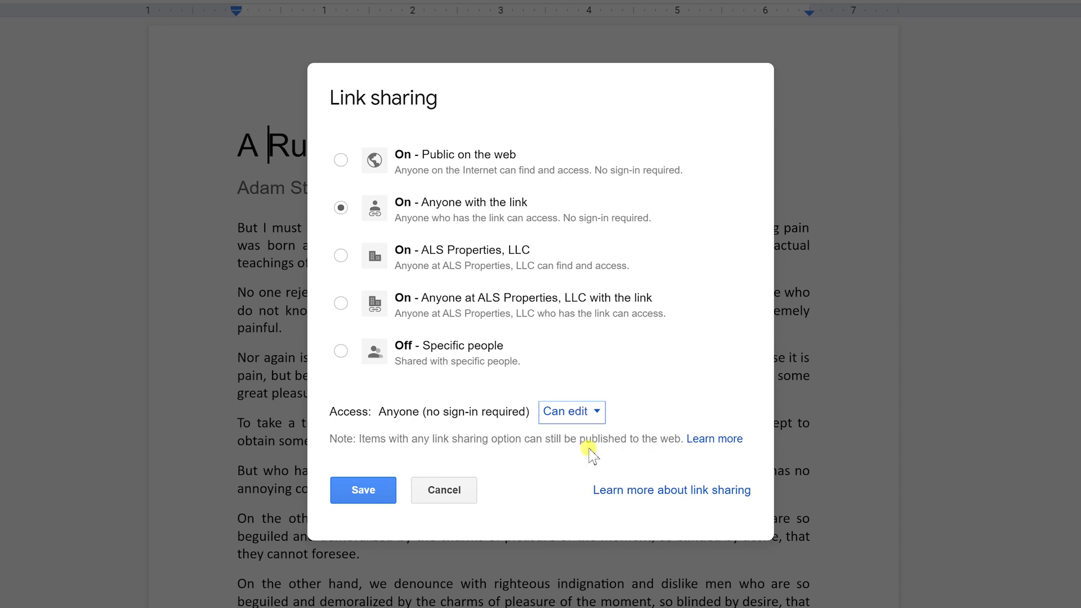